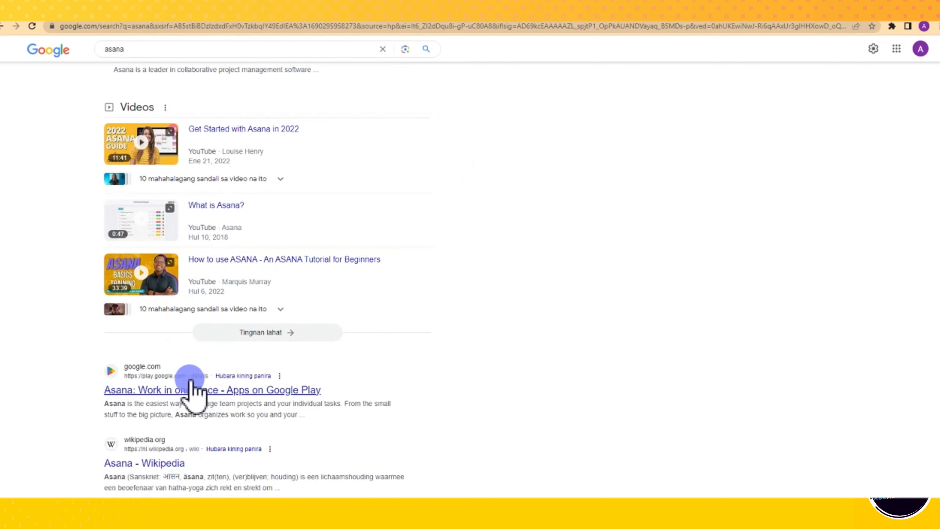
Open the Asana web app from the search results and dismiss the desktop app promotion.
{"action": "scroll", "coordinate": [163, 260], "scroll_direction": "up", "scroll_amount": 14}
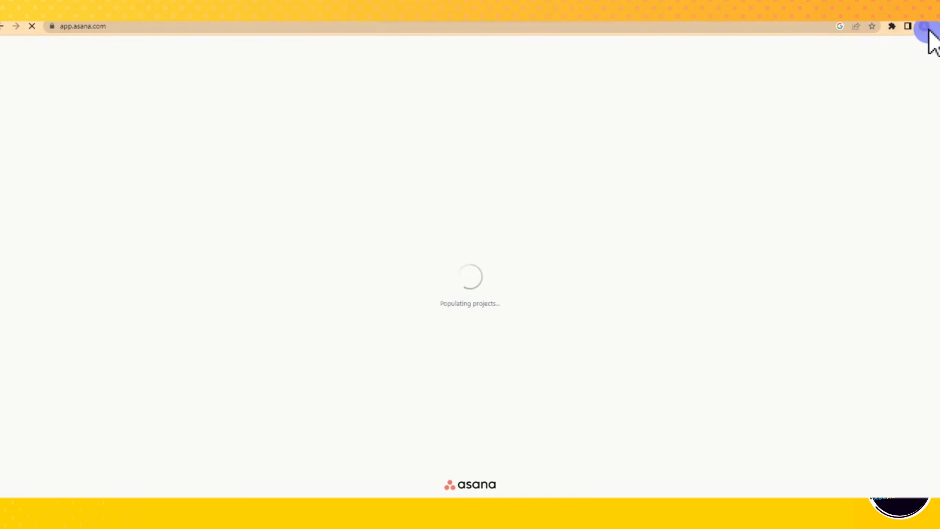
{"action": "left_click", "coordinate": [802, 23]}
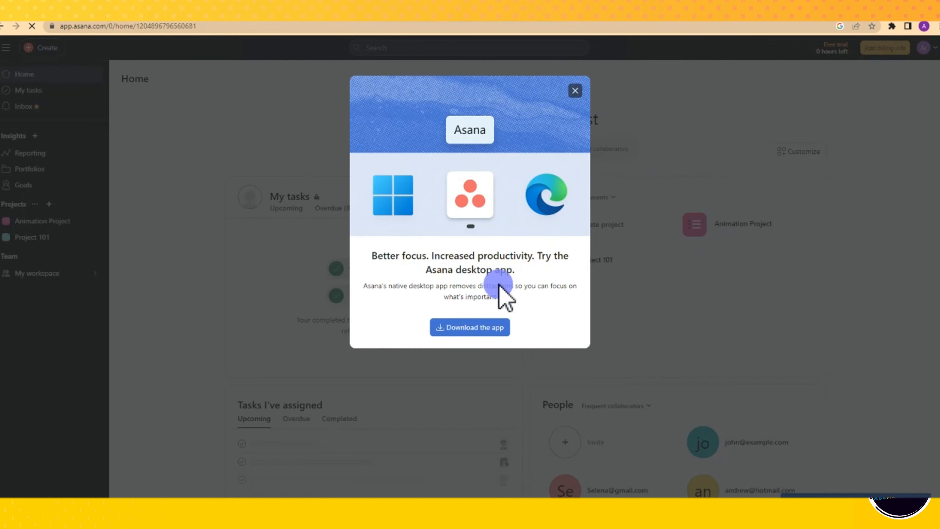
{"action": "left_click", "coordinate": [576, 93]}
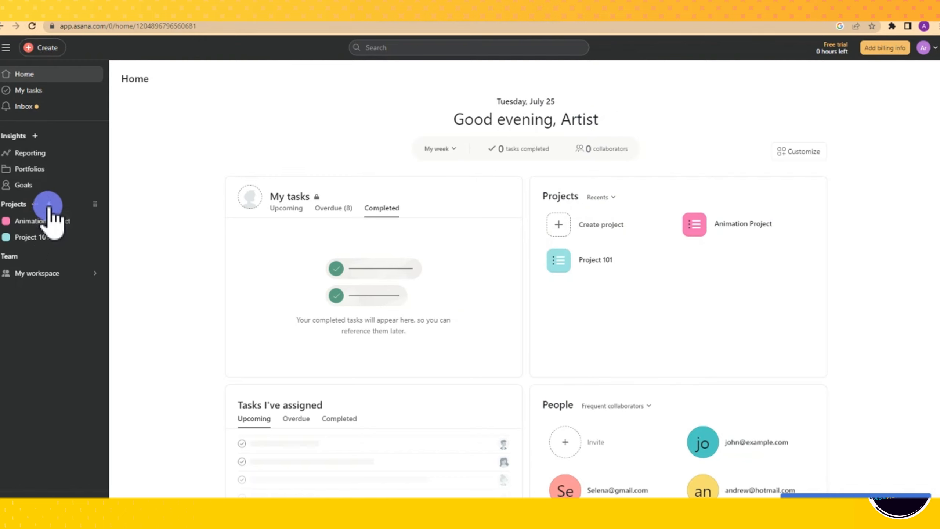
Start a new blank project and name it "Youtube Channel Nature".
{"action": "left_click", "coordinate": [48, 48]}
{"action": "left_click", "coordinate": [93, 51]}
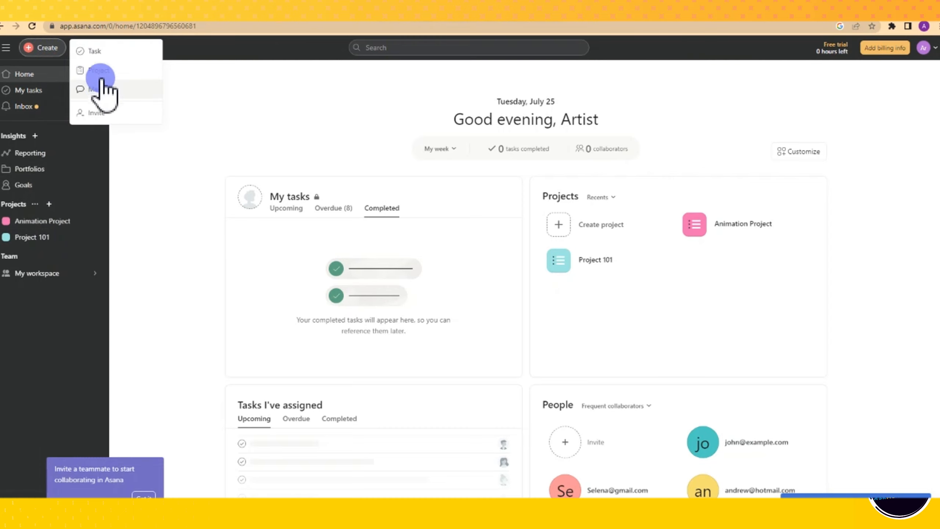
{"action": "left_click", "coordinate": [102, 74]}
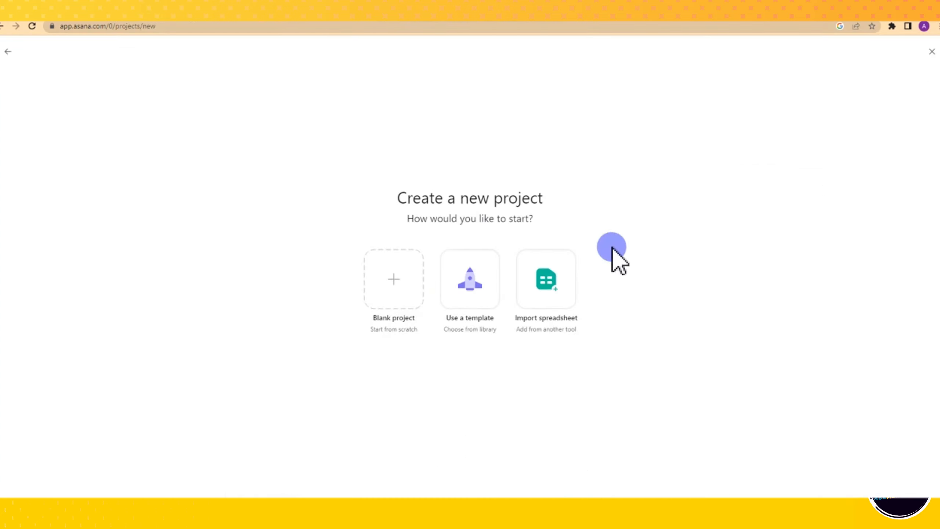
{"action": "left_click", "coordinate": [402, 296]}
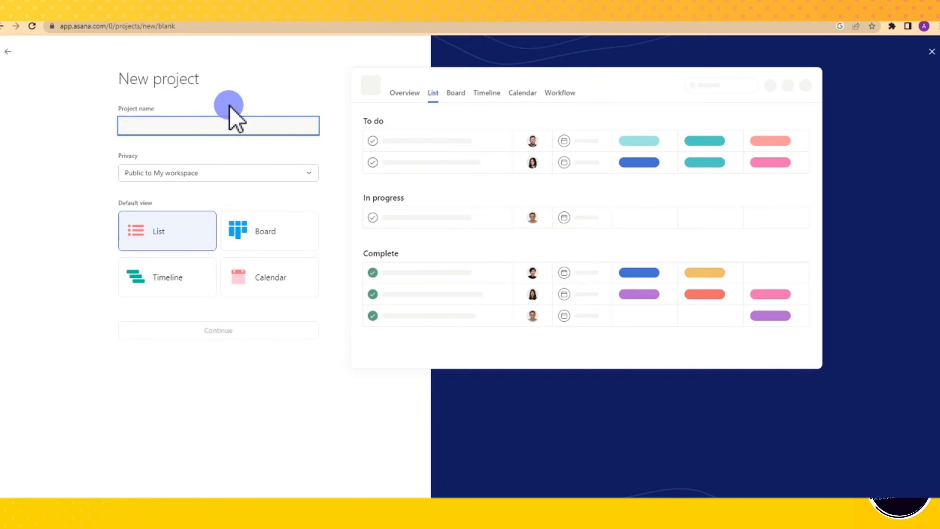
{"action": "type", "text": "Youtube Channel Nature"}
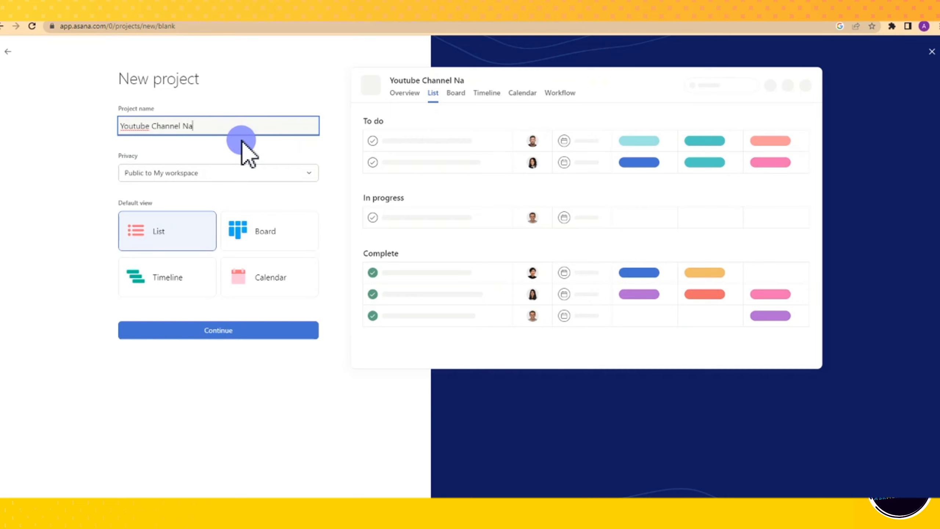
Set the new project's privacy to Public to My workspace and choose Calendar as its default view.
{"action": "left_click", "coordinate": [214, 173]}
{"action": "left_click", "coordinate": [153, 195]}
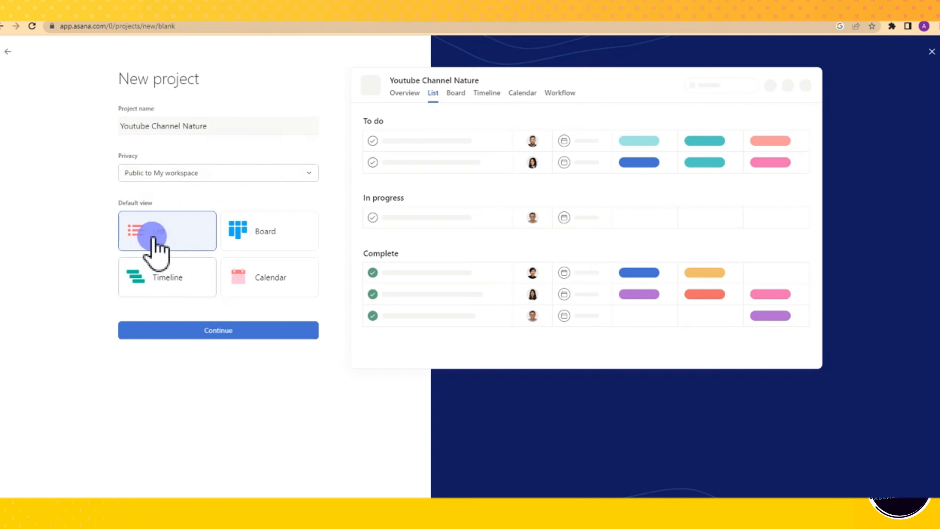
{"action": "left_click", "coordinate": [264, 237]}
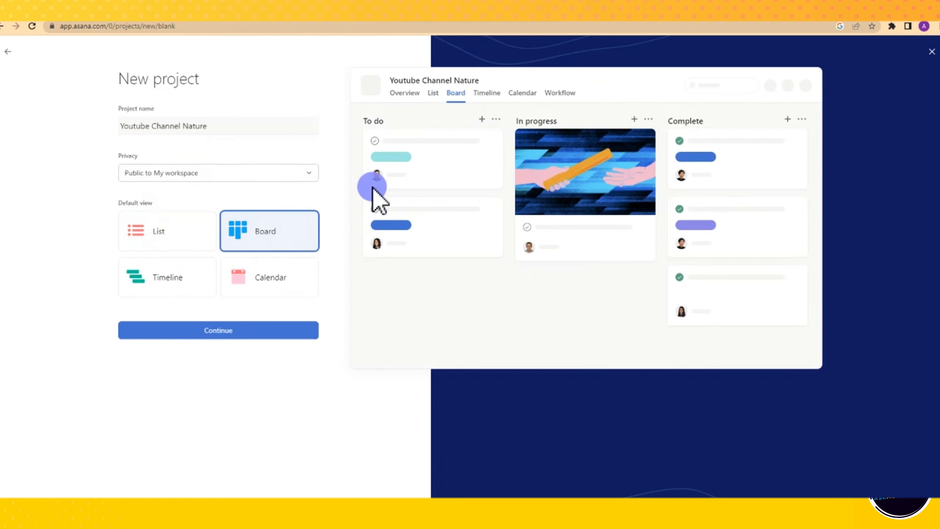
{"action": "left_click", "coordinate": [178, 281]}
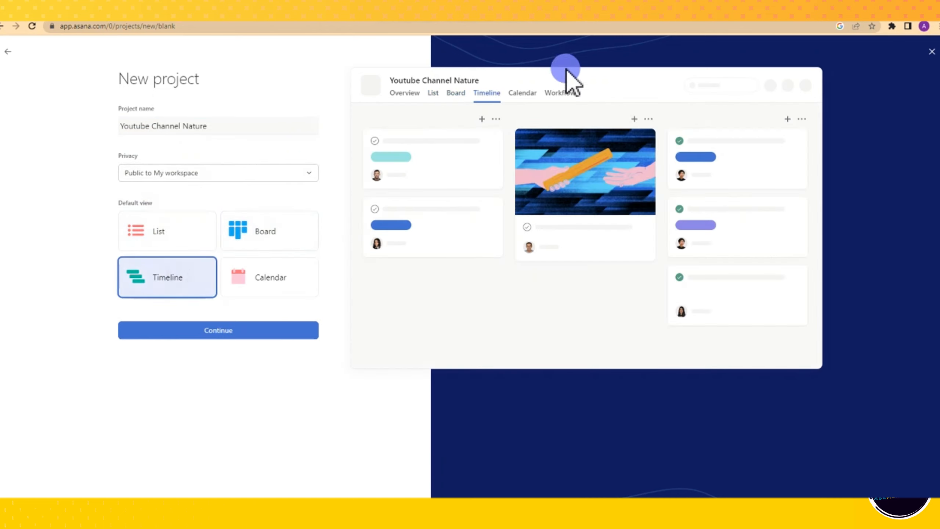
{"action": "left_click", "coordinate": [274, 281]}
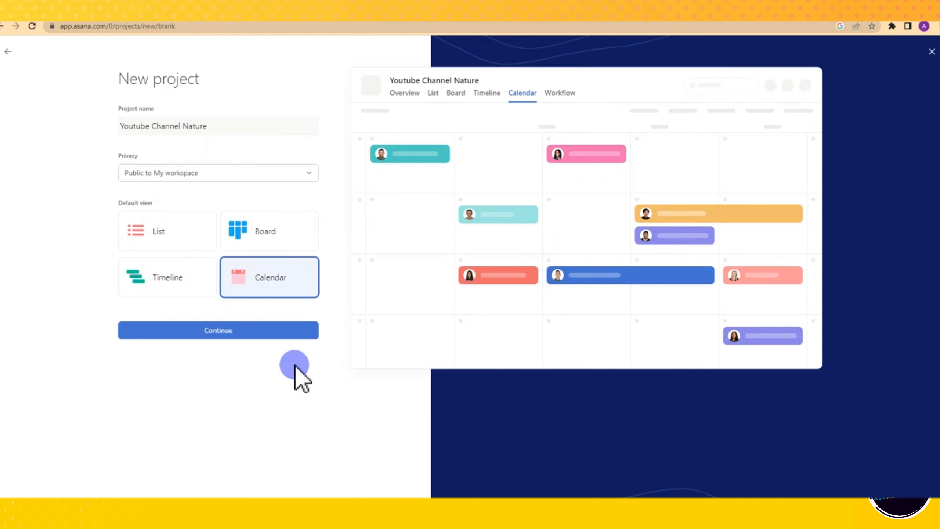
Continue the project setup with Start adding tasks as the first action and go to the project.
{"action": "left_click", "coordinate": [245, 330]}
{"action": "left_click", "coordinate": [185, 127]}
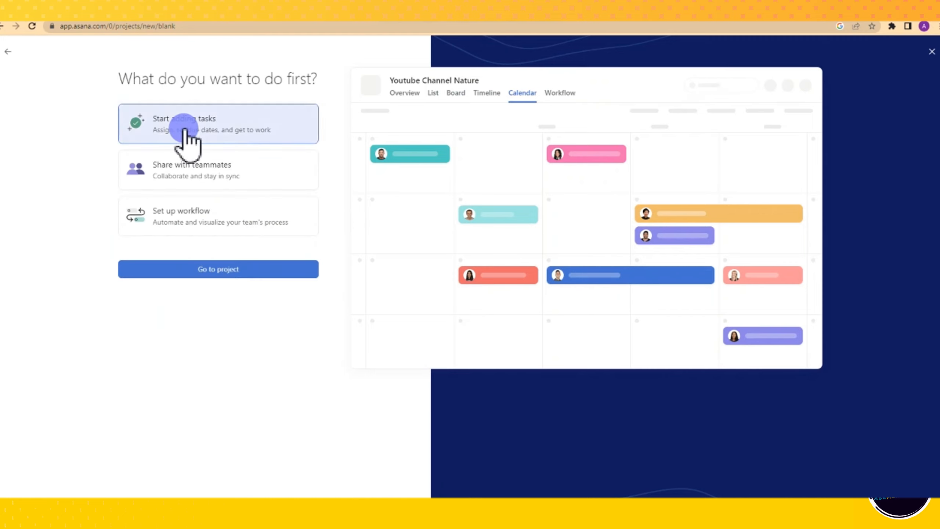
{"action": "left_click", "coordinate": [189, 168]}
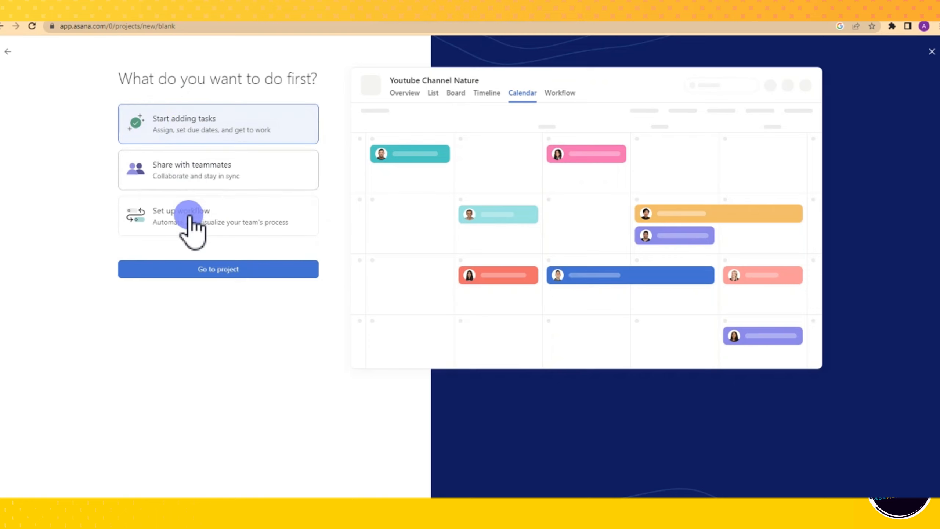
{"action": "left_click", "coordinate": [237, 274]}
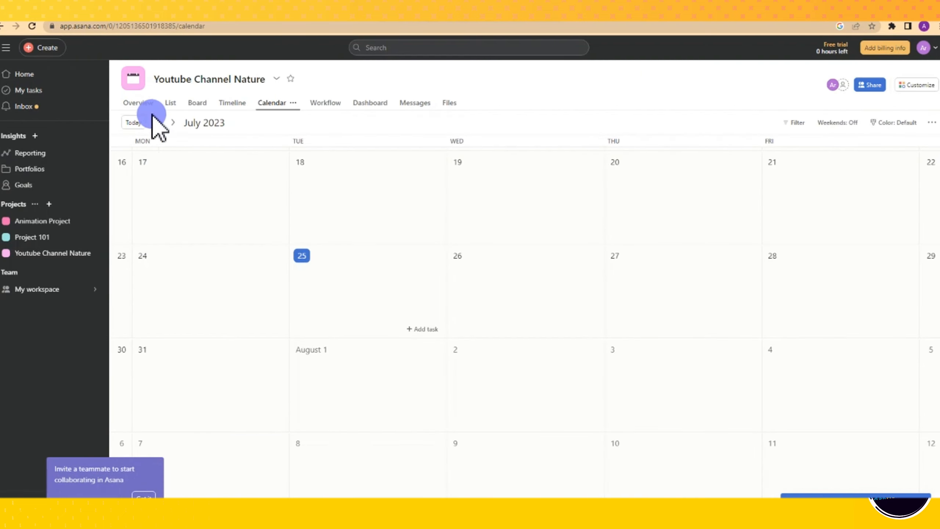
Look through the List and Overview views of the Youtube Channel Nature project.
{"action": "left_click", "coordinate": [171, 104]}
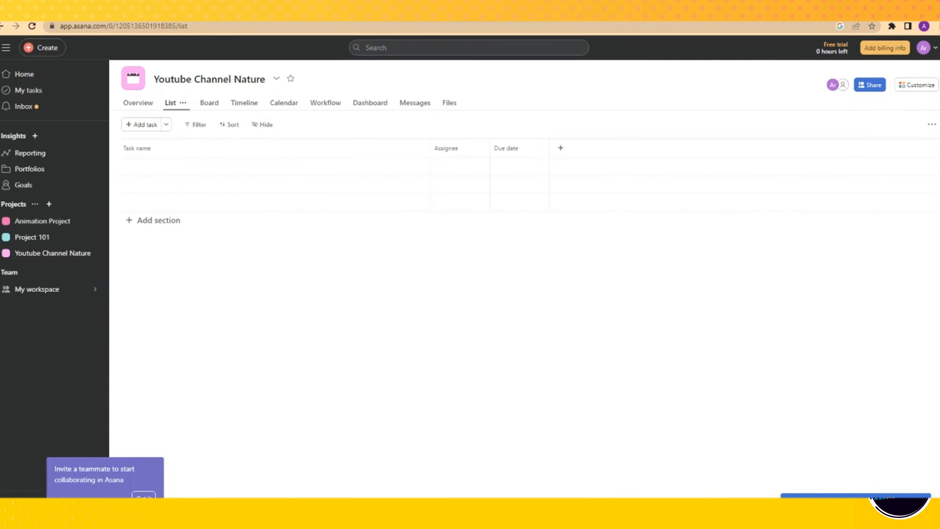
{"action": "left_click", "coordinate": [143, 105]}
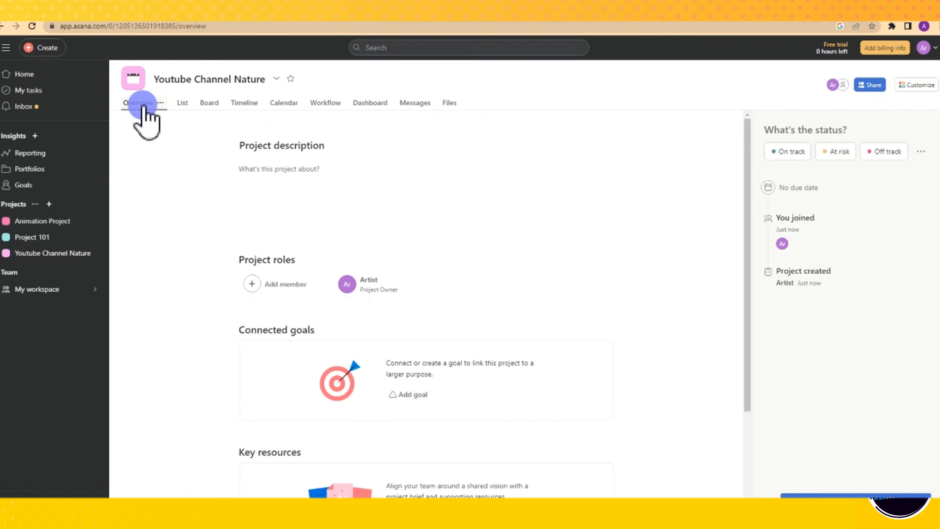
{"action": "left_click", "coordinate": [182, 104]}
{"action": "left_click", "coordinate": [217, 105]}
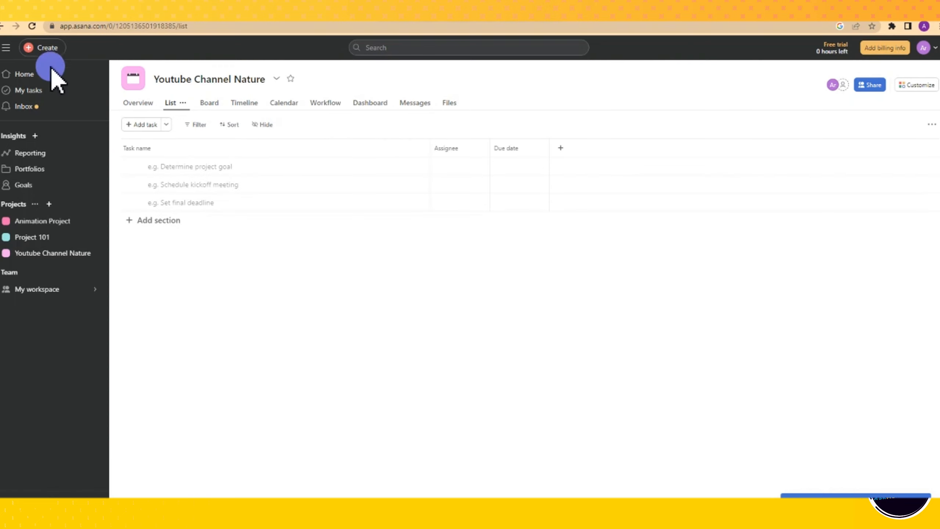
Look through the My tasks, Home, Inbox and Portfolios pages of the workspace.
{"action": "left_click", "coordinate": [34, 92]}
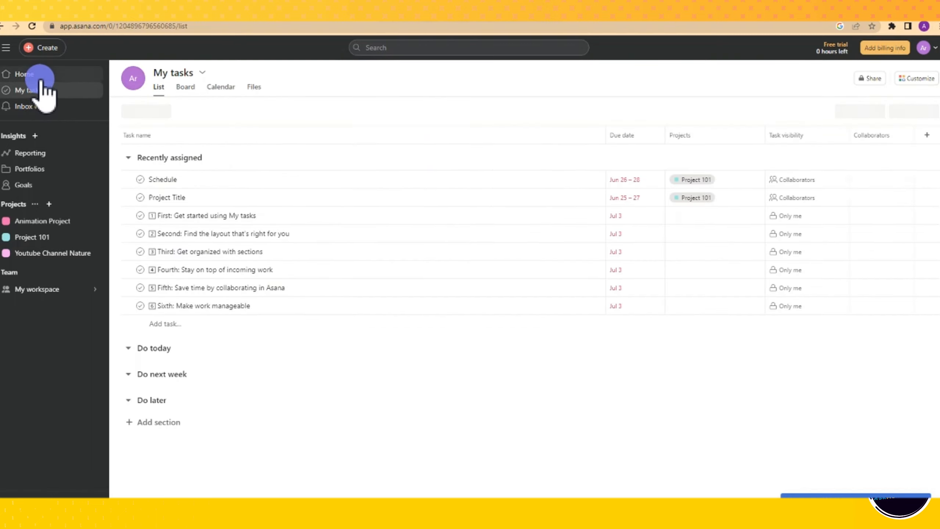
{"action": "left_click", "coordinate": [33, 75]}
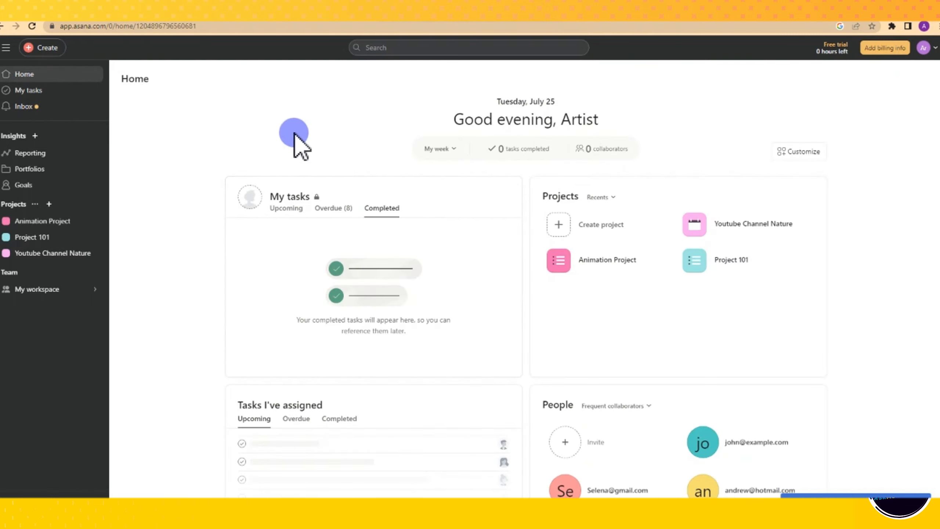
{"action": "left_click", "coordinate": [61, 108]}
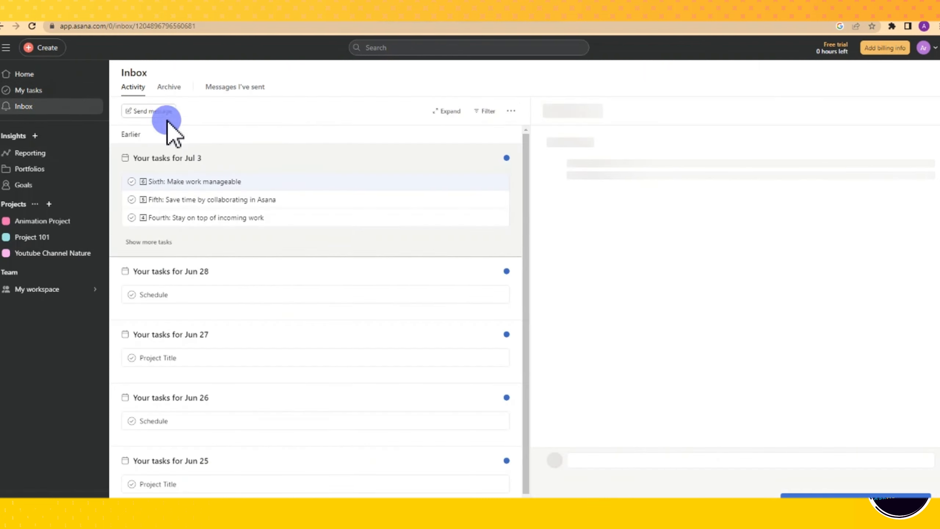
{"action": "left_click", "coordinate": [35, 153]}
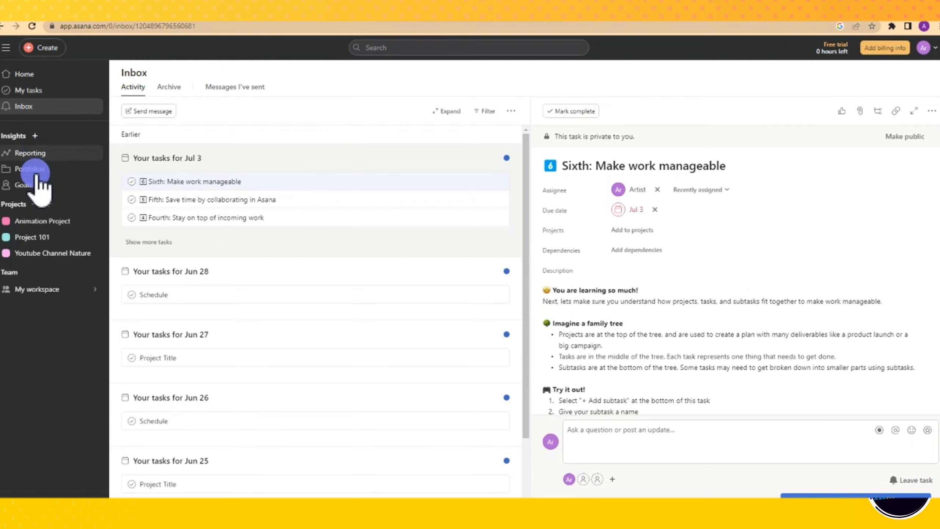
{"action": "left_click", "coordinate": [35, 171]}
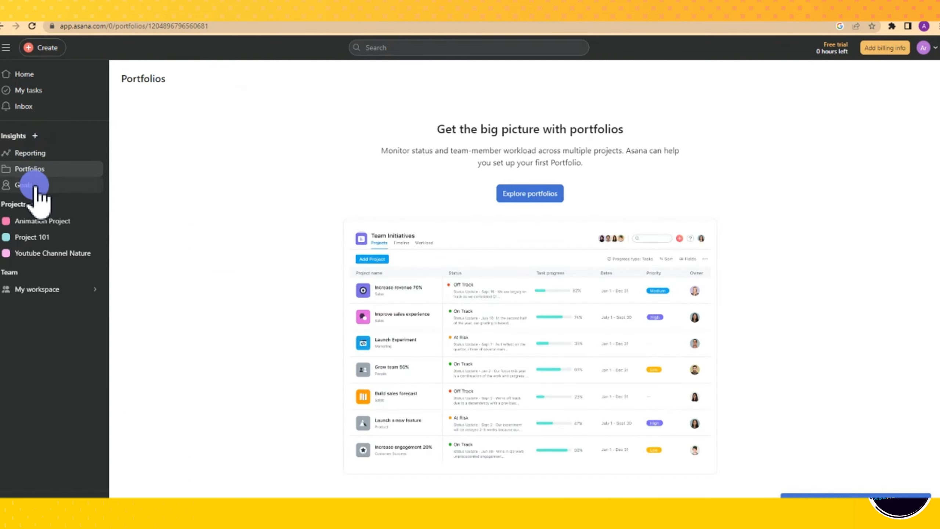
Add a company goal titled "To create trending videos" to the workspace goals and save it.
{"action": "left_click", "coordinate": [35, 185]}
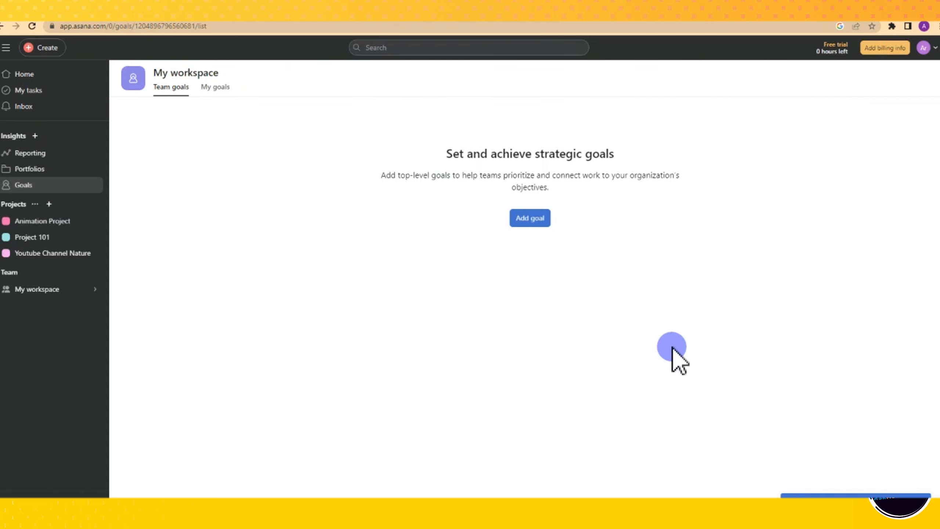
{"action": "left_click", "coordinate": [528, 219]}
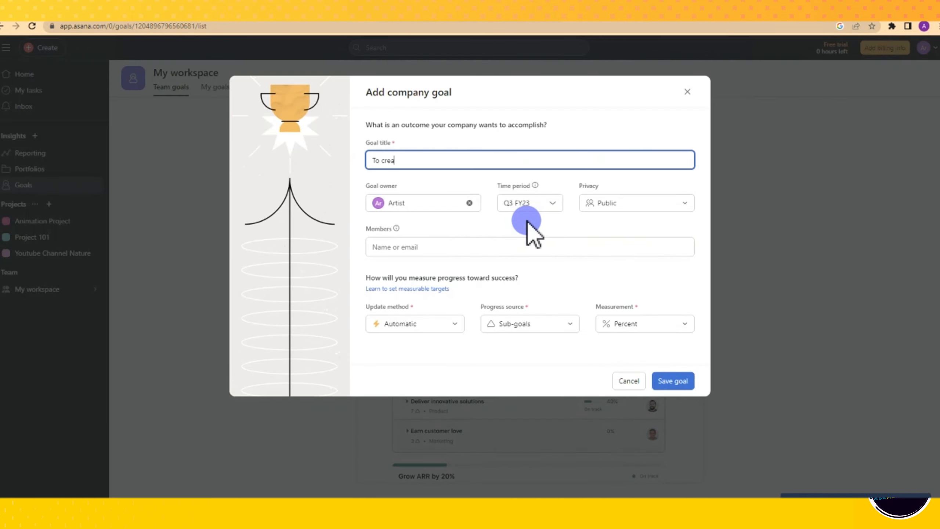
{"action": "type", "text": "To create trending videos"}
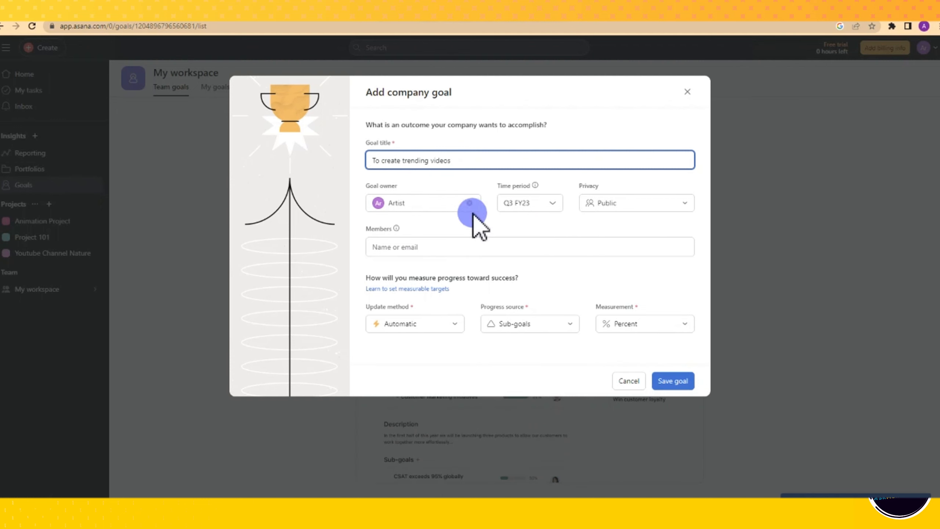
{"action": "left_click", "coordinate": [673, 381]}
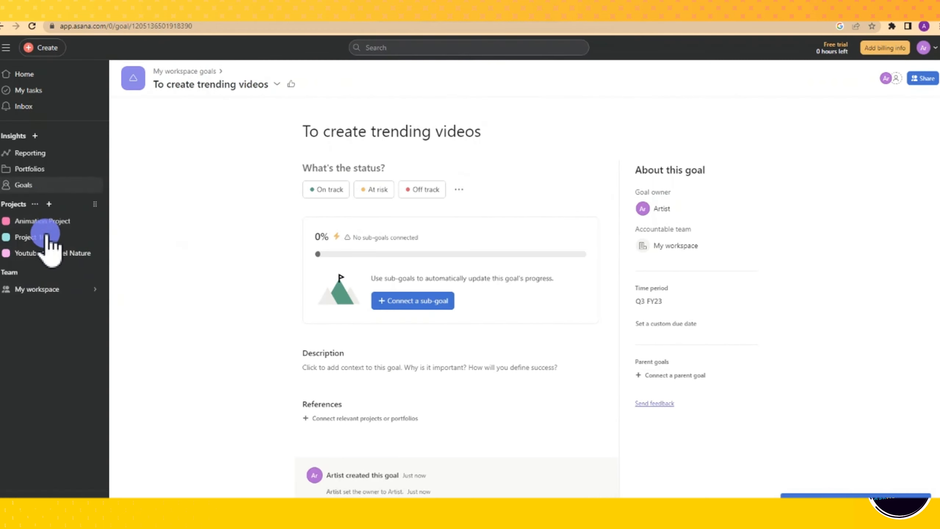
In the Youtube Channel Nature list, add the tasks "Channel Concept and Niche", "Content Planning" and "Quality Equipment", plus a section named "Part 2".
{"action": "left_click", "coordinate": [77, 254]}
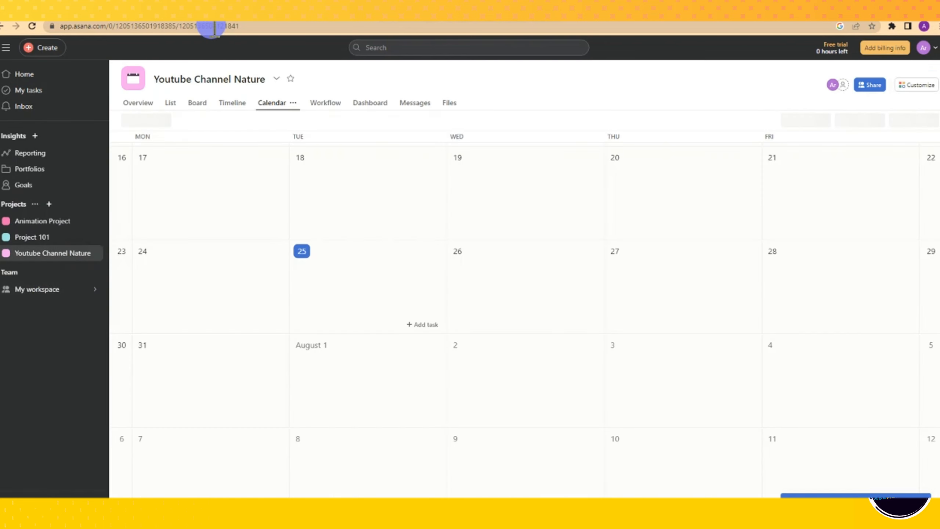
{"action": "left_click", "coordinate": [171, 101]}
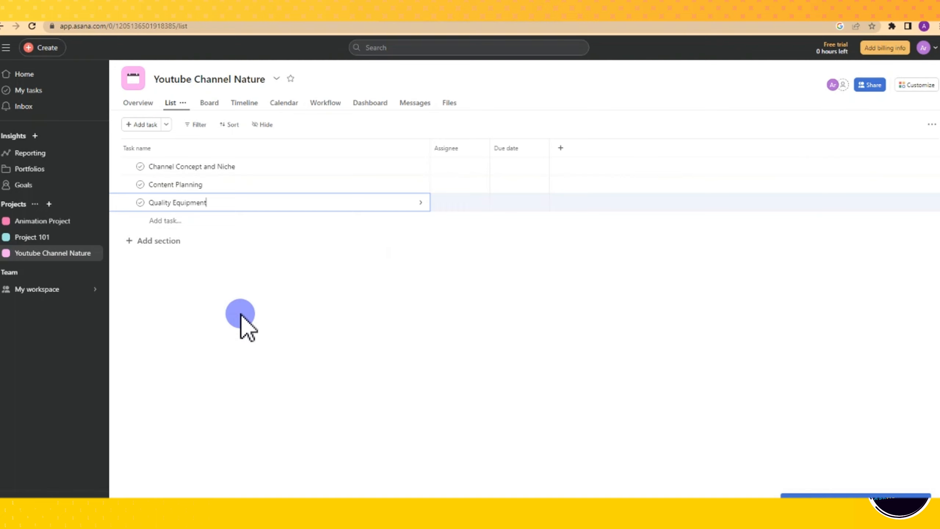
{"action": "left_click", "coordinate": [283, 377]}
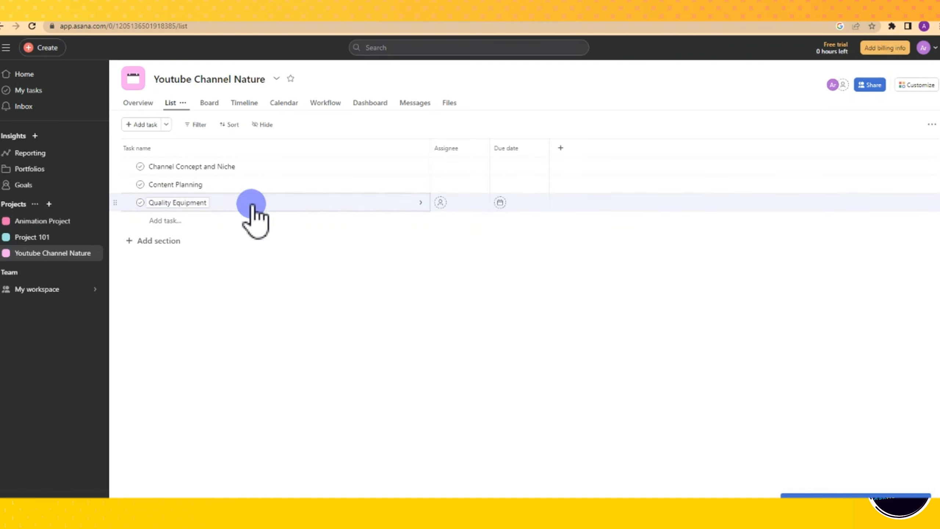
{"action": "left_click", "coordinate": [168, 241]}
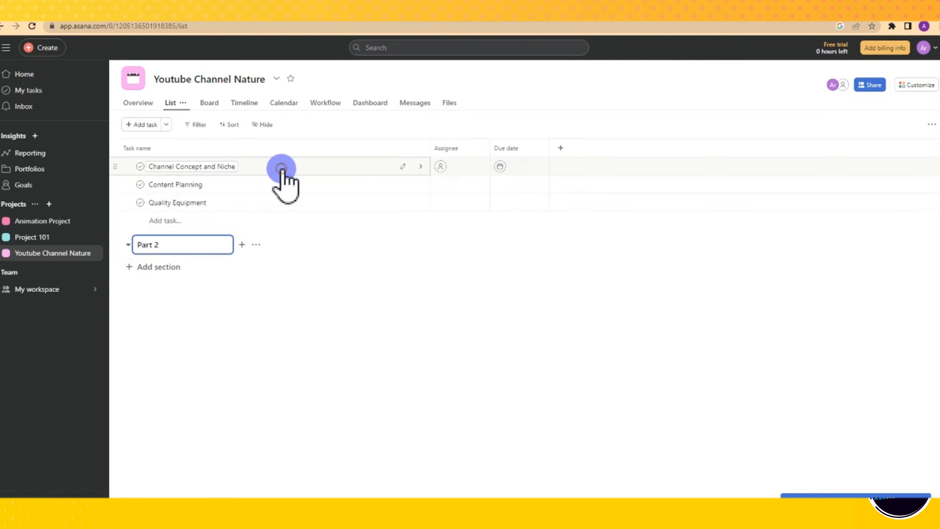
Assign the Channel Concept and Niche task to the collaborator with the Hotmail address and set its due date to 07/27/23.
{"action": "left_click", "coordinate": [227, 163]}
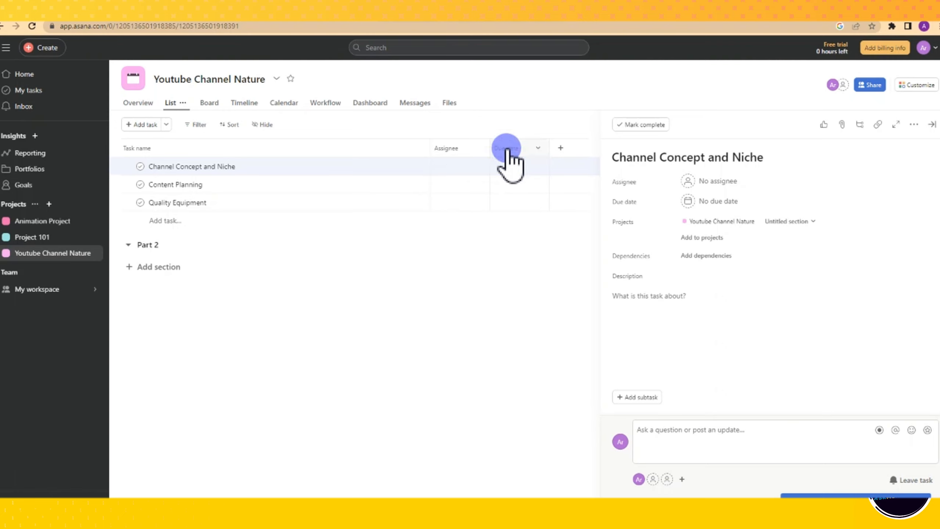
{"action": "left_click", "coordinate": [694, 182]}
{"action": "left_click", "coordinate": [759, 262]}
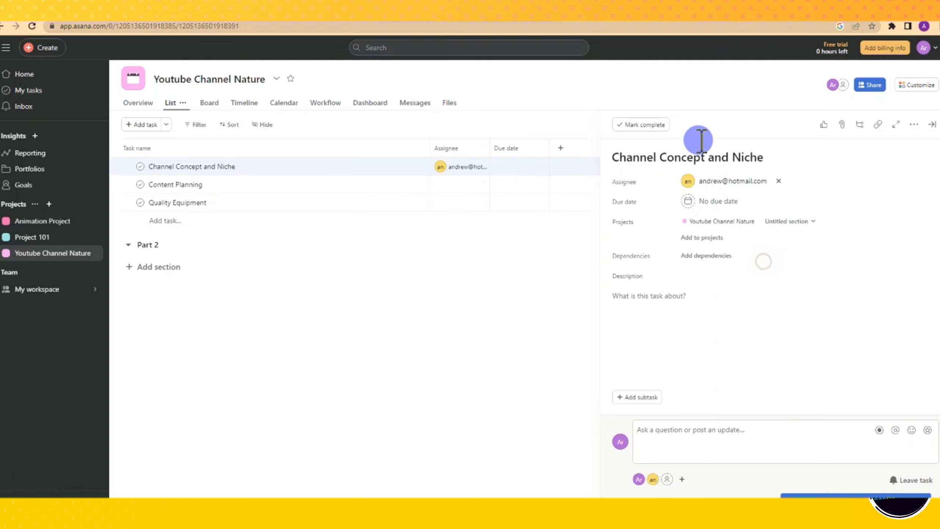
{"action": "left_click", "coordinate": [735, 198]}
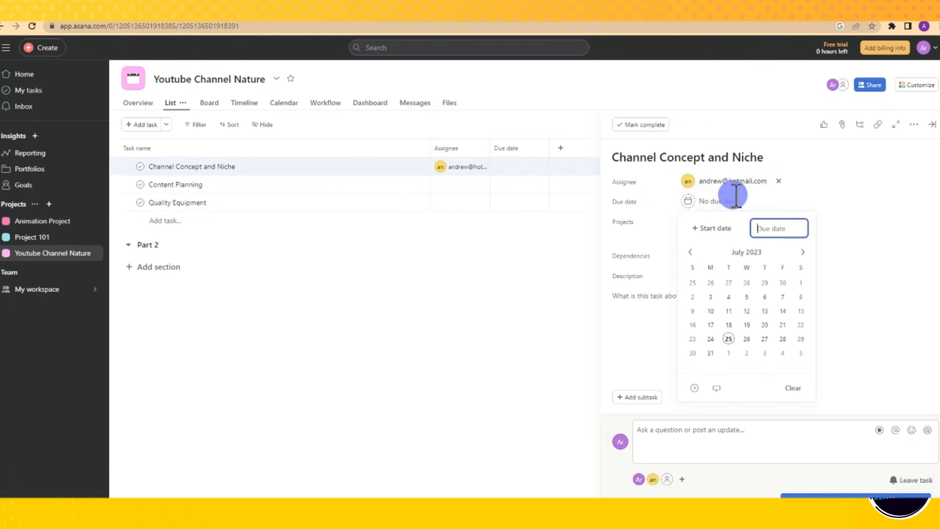
{"action": "left_click", "coordinate": [764, 338]}
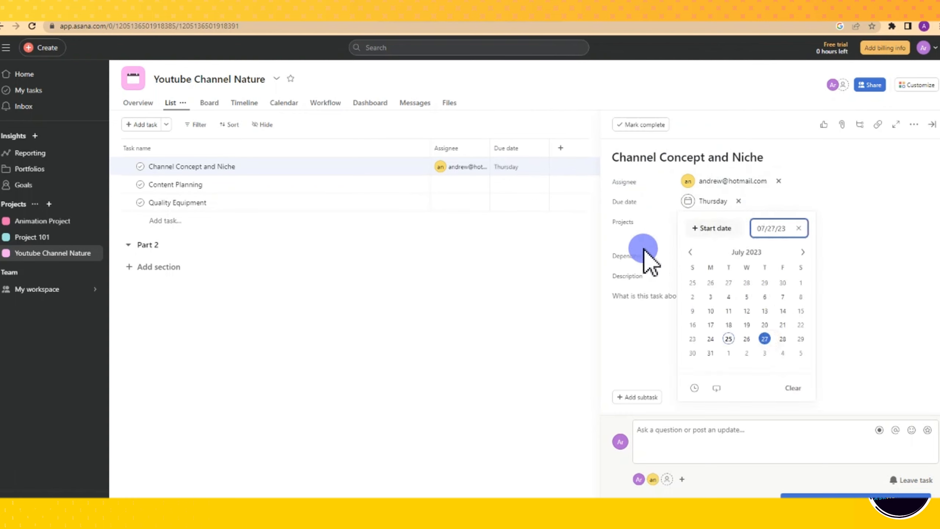
{"action": "left_click", "coordinate": [628, 250]}
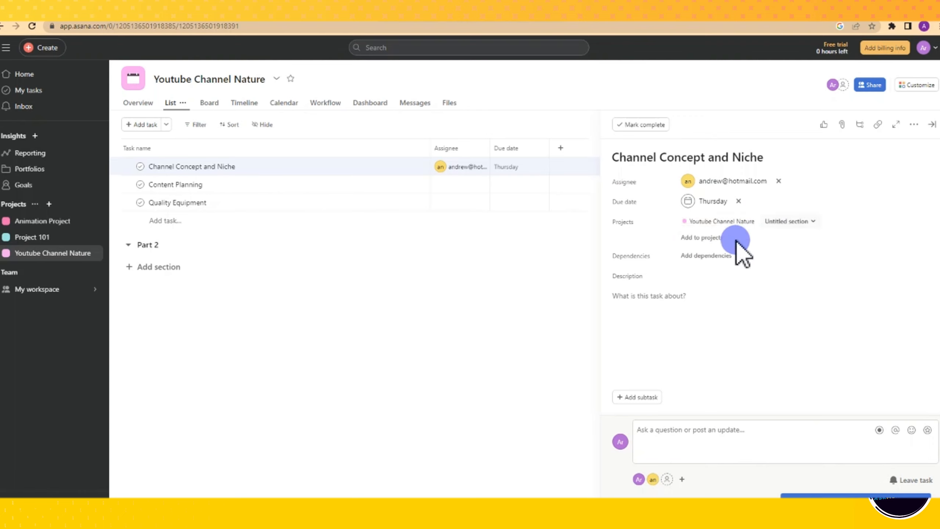
{"action": "left_click", "coordinate": [720, 240]}
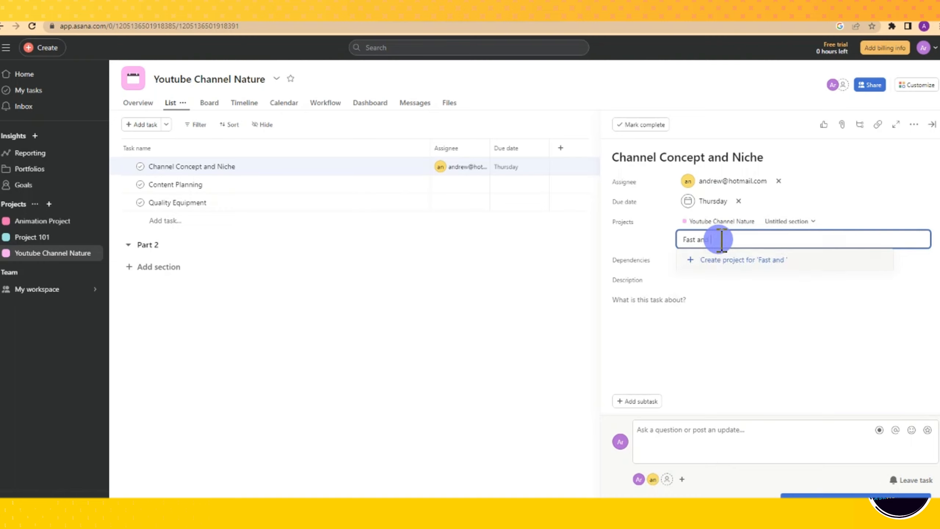
{"action": "type", "text": "F"}
{"action": "key", "text": "BackSpace"}
{"action": "type", "text": "Correct"}
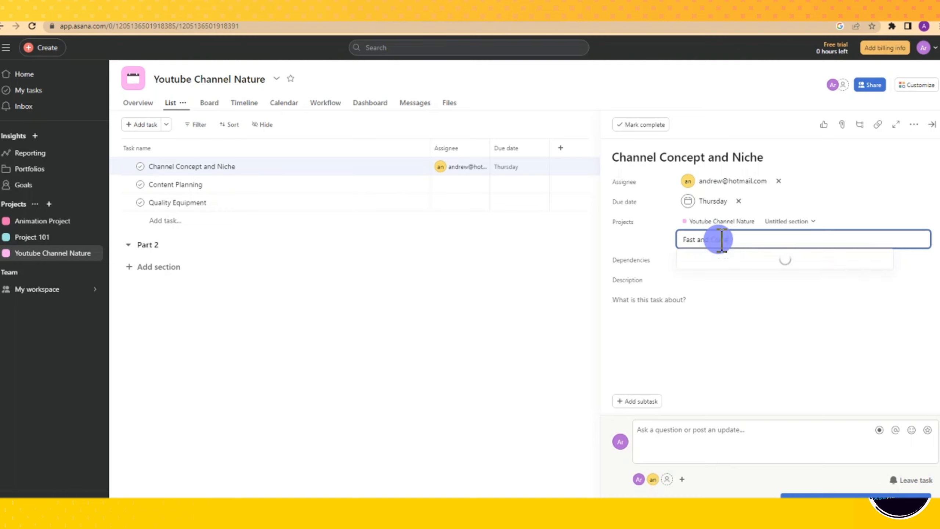
Describe the task as defining the channel concept and a specific niche within the broader topic of nature, and make the description bold.
{"action": "left_click", "coordinate": [643, 291]}
{"action": "type", "text": "Define the concept of your channel and decide on a specific niche within the broader topic of nature. It could be wildlife exploration, landscape photography, nature conservation, hiking and adventure, or anything else that aligns with your passion and expertise."}
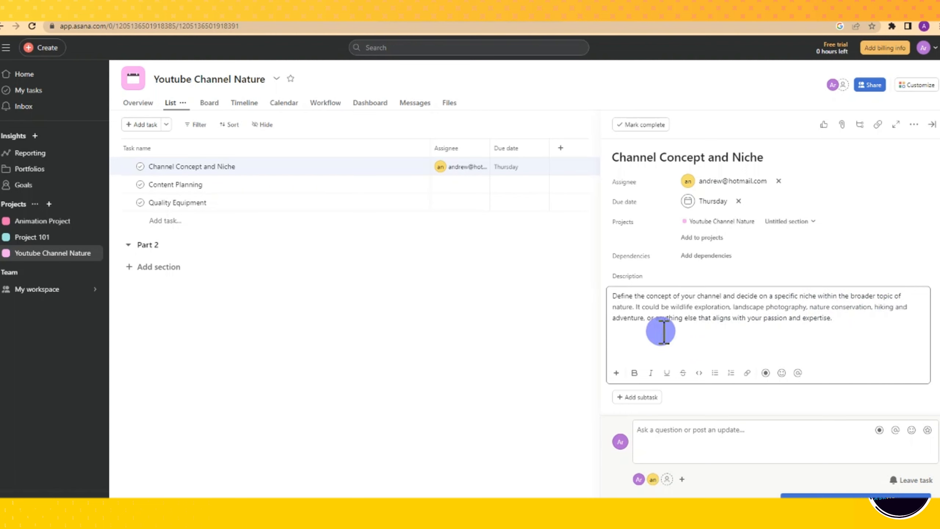
{"action": "left_click_drag", "start_coordinate": [832, 318], "coordinate": [612, 296]}
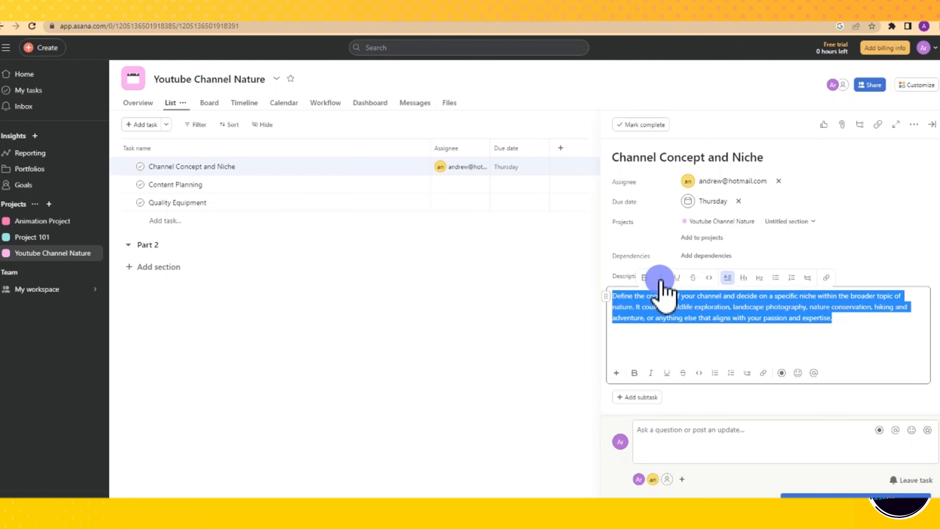
{"action": "key", "text": "ctrl+b"}
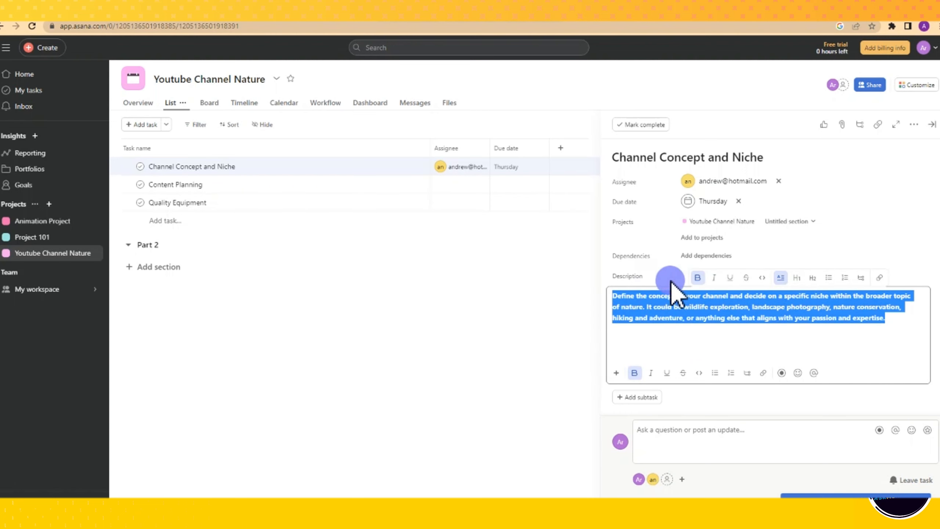
{"action": "left_click", "coordinate": [717, 282]}
{"action": "left_click", "coordinate": [693, 280]}
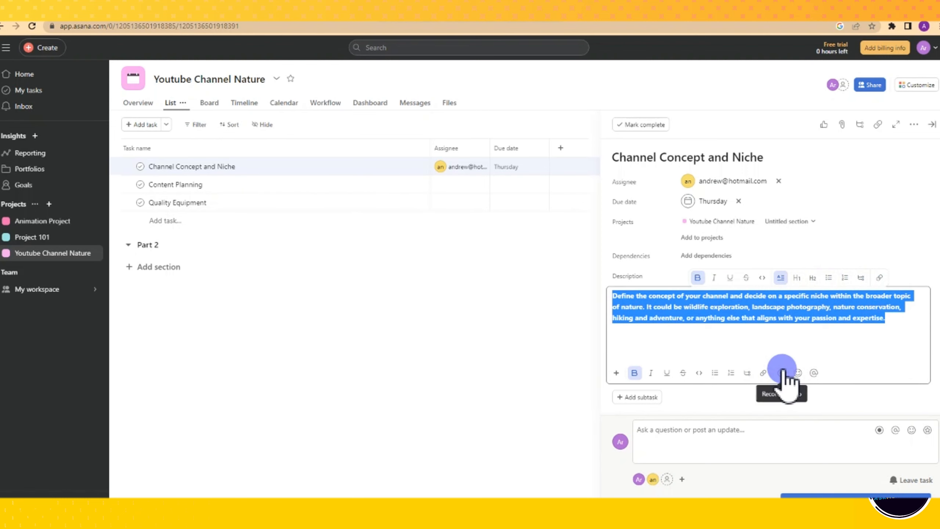
Insert a smiling emoji at the start of the description and mention the collaborator with the Hotmail address at its end.
{"action": "left_click", "coordinate": [798, 372]}
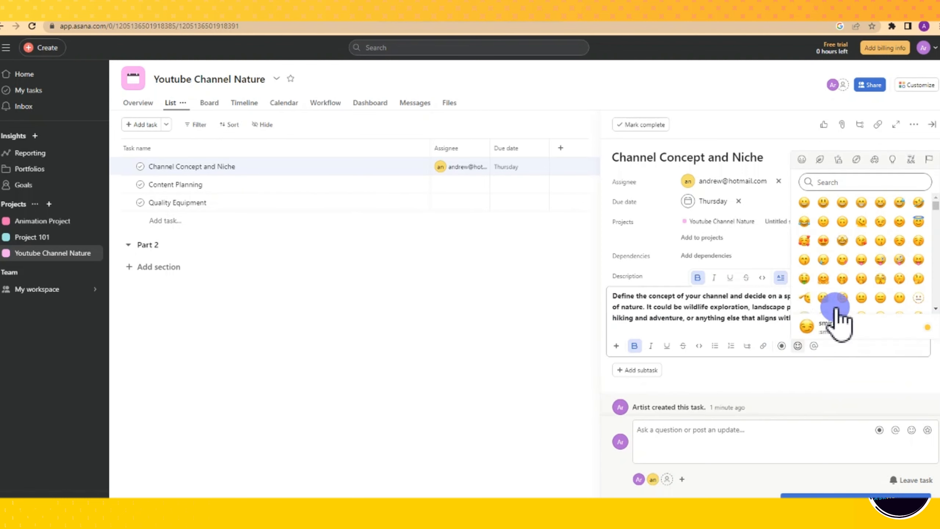
{"action": "left_click", "coordinate": [846, 299]}
{"action": "left_click", "coordinate": [797, 345]}
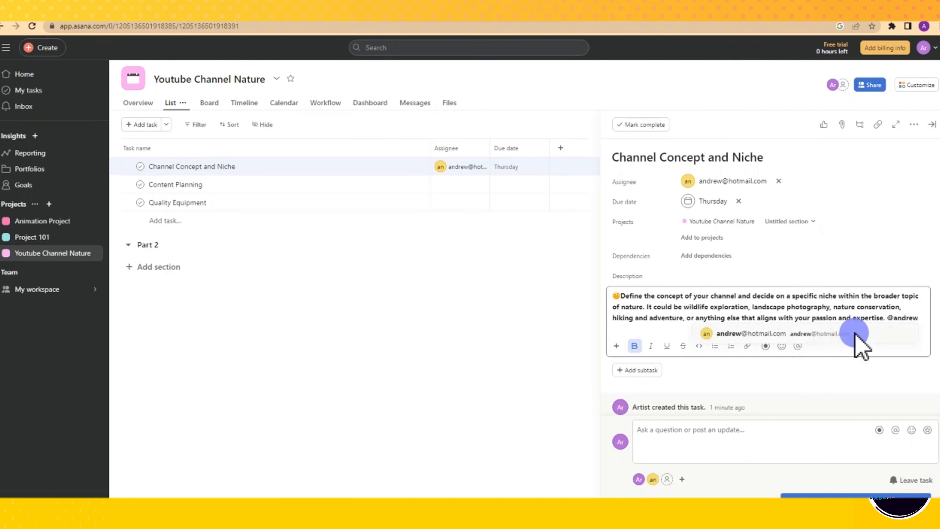
{"action": "left_click", "coordinate": [816, 334]}
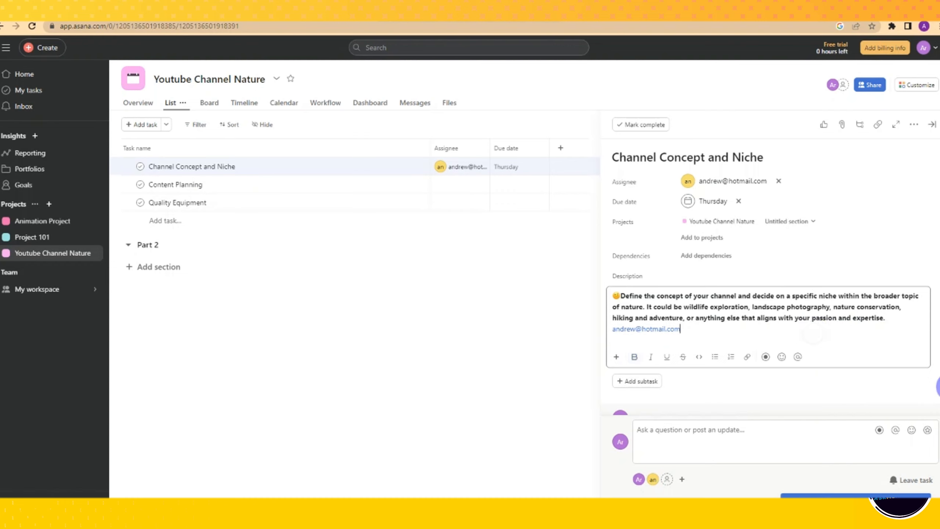
Add a subtask named "Support some ideas" to the Channel Concept and Niche task and dismiss the time periods tip.
{"action": "left_click", "coordinate": [640, 381]}
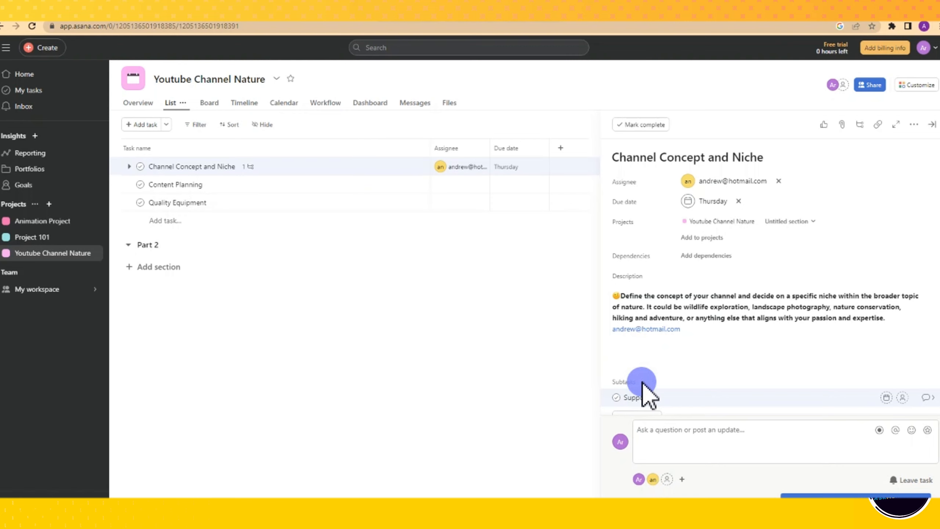
{"action": "type", "text": "me idea"}
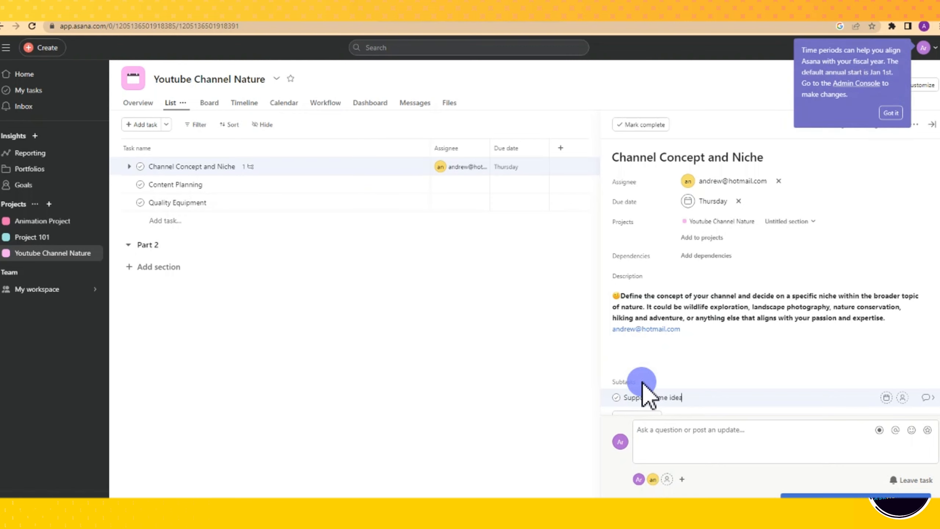
{"action": "type", "text": "s"}
{"action": "left_click", "coordinate": [900, 114]}
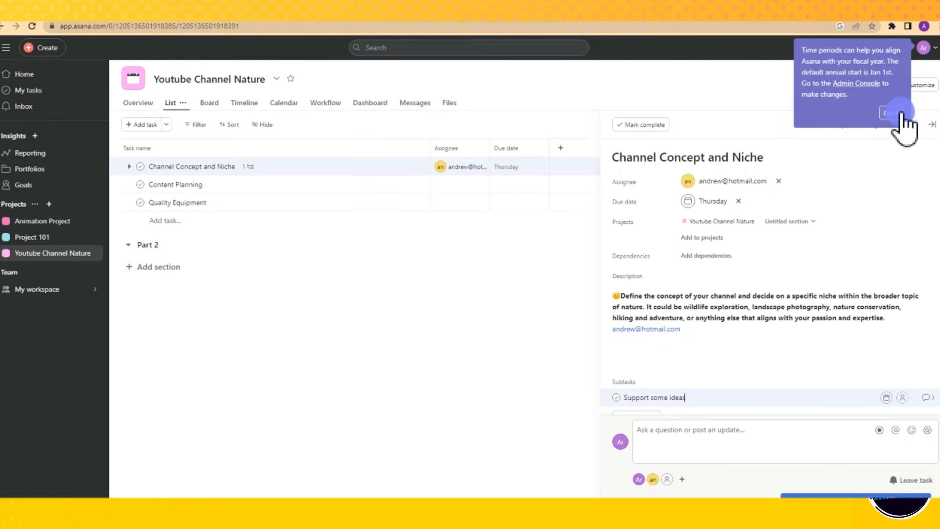
Assign the "Support some ideas" subtask to the second collaborator with a Gmail address and set its due date to July 27, 2023.
{"action": "left_click", "coordinate": [902, 397]}
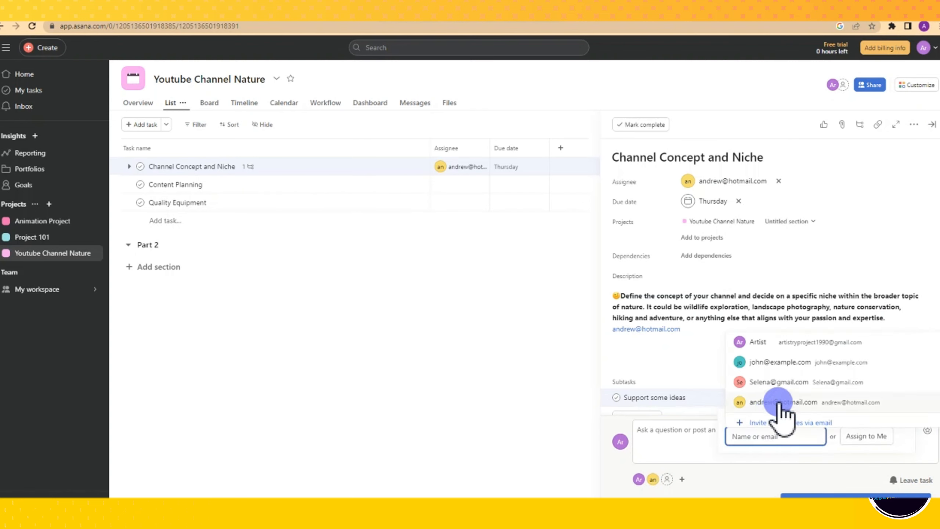
{"action": "left_click", "coordinate": [779, 382]}
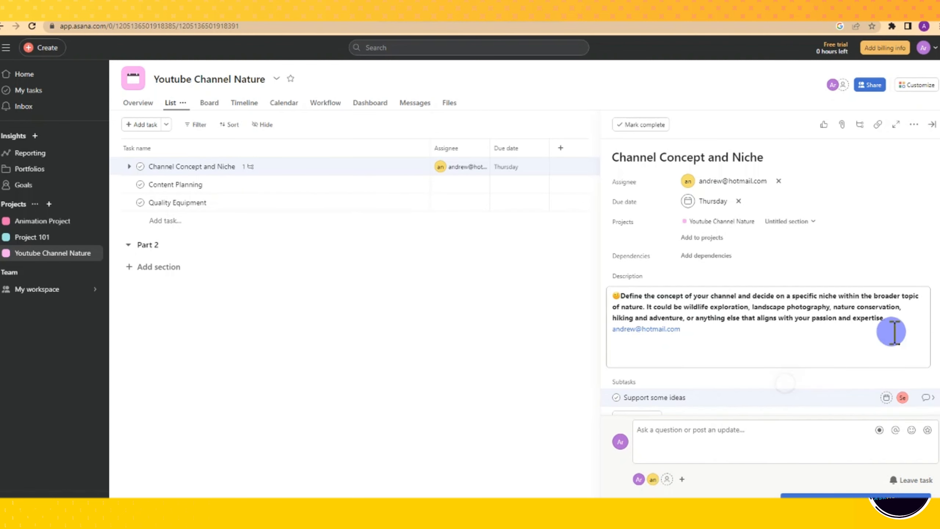
{"action": "left_click", "coordinate": [885, 397]}
{"action": "left_click", "coordinate": [848, 326]}
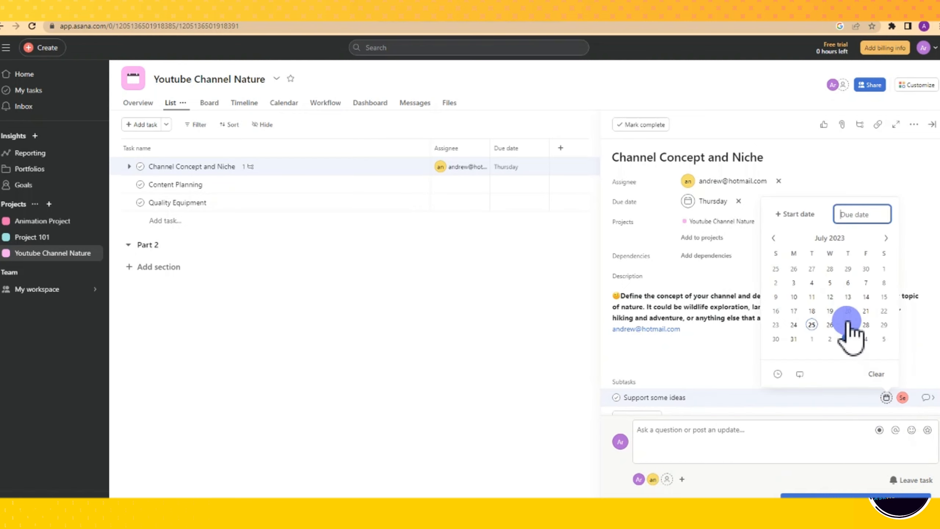
Post the comment "Save the video @" on the Channel Concept and Niche task.
{"action": "left_click", "coordinate": [807, 448]}
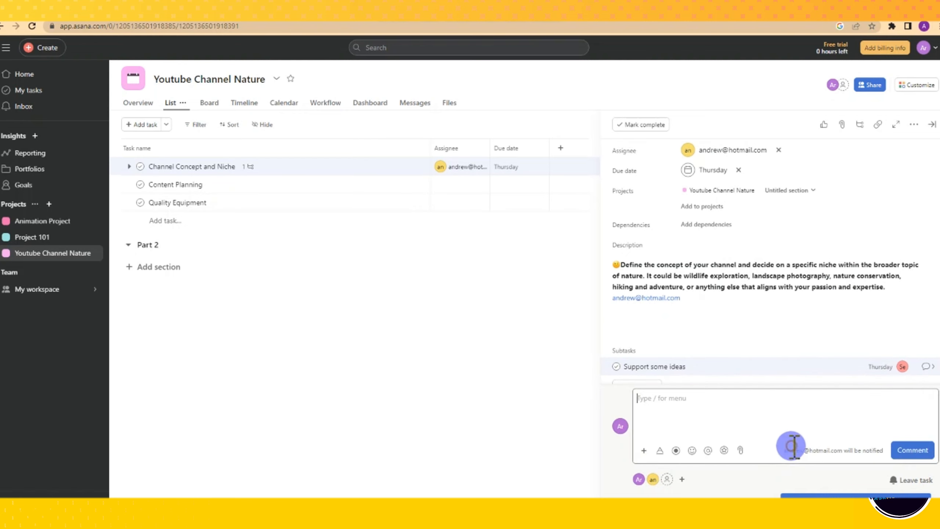
{"action": "scroll", "coordinate": [740, 366], "scroll_direction": "down", "scroll_amount": 3}
{"action": "left_click", "coordinate": [727, 402]}
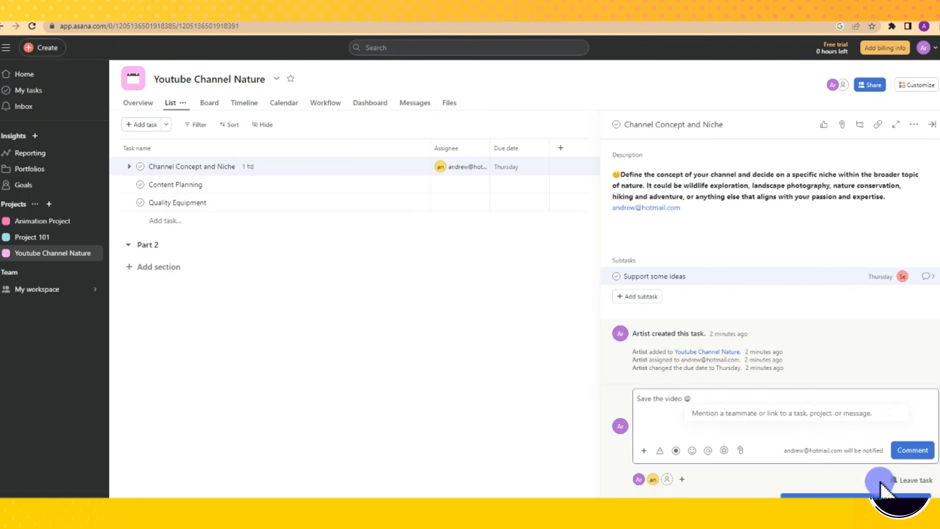
{"action": "left_click", "coordinate": [900, 451]}
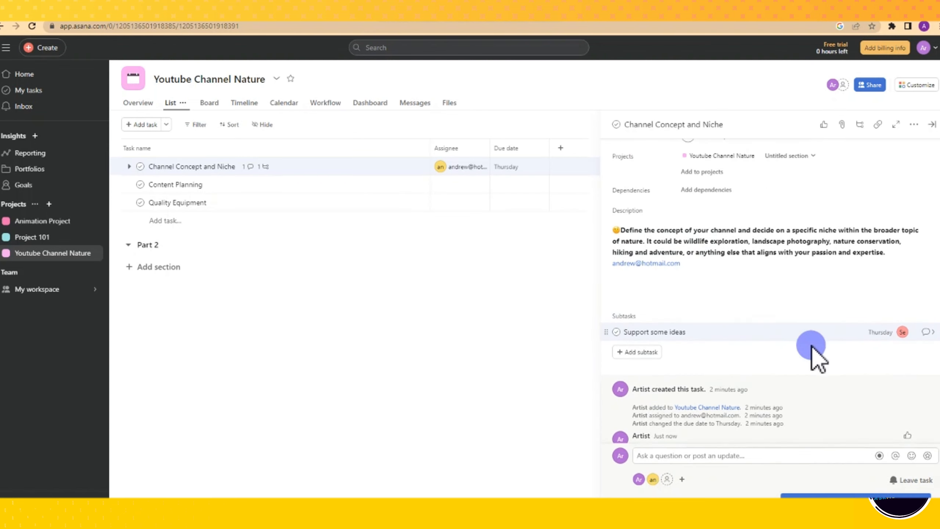
Mark the Channel Concept and Niche task complete and revert it to incomplete.
{"action": "scroll", "coordinate": [814, 357], "scroll_direction": "up", "scroll_amount": 3}
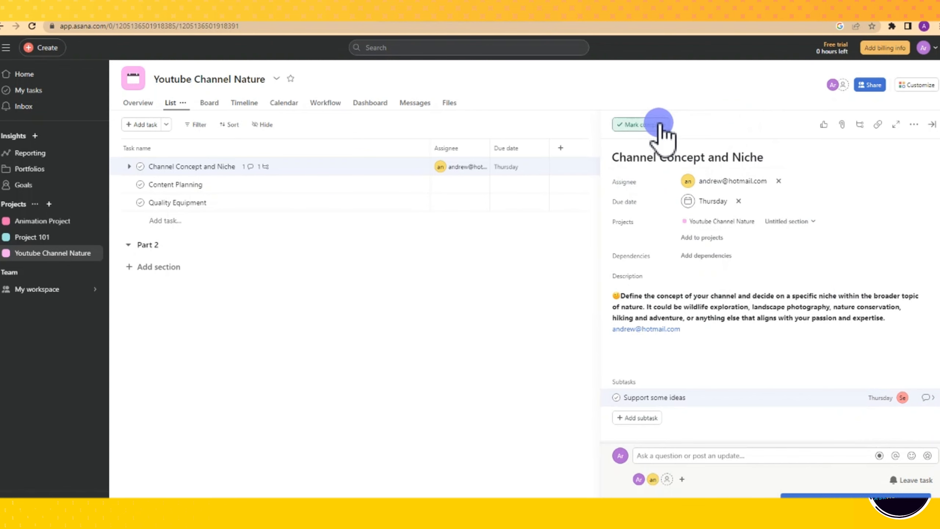
{"action": "left_click", "coordinate": [658, 125]}
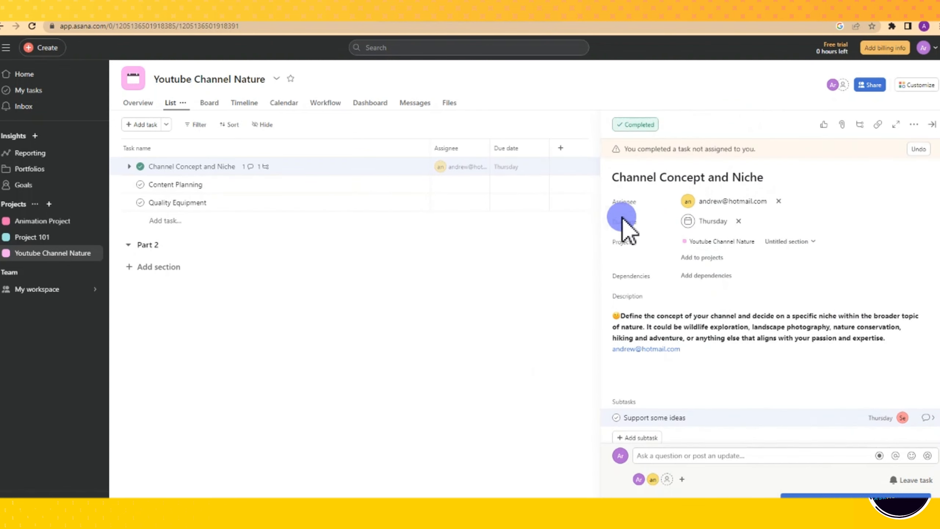
{"action": "left_click", "coordinate": [636, 125]}
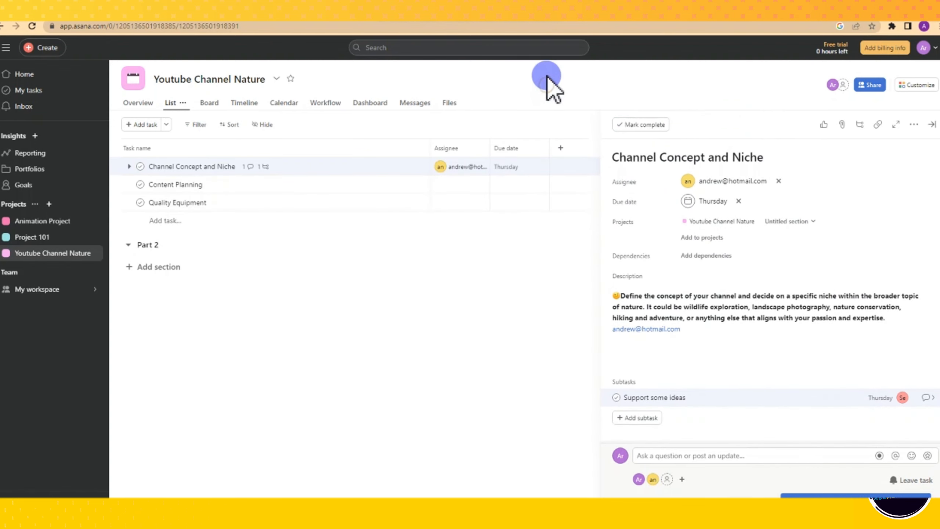
Close the task details, assign Content Planning to the collaborator with the example.com address, and set its due date to 07/31/23.
{"action": "left_click", "coordinate": [558, 305]}
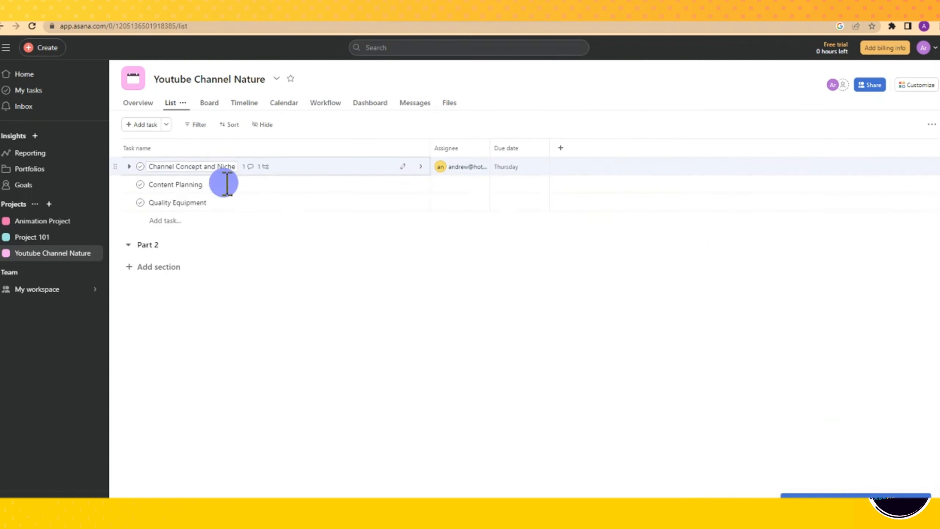
{"action": "left_click", "coordinate": [456, 183]}
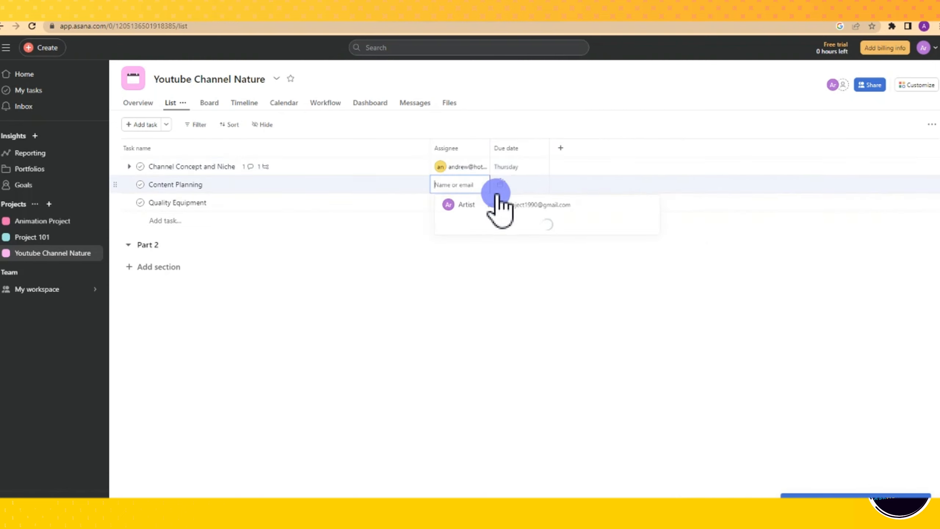
{"action": "left_click", "coordinate": [485, 261]}
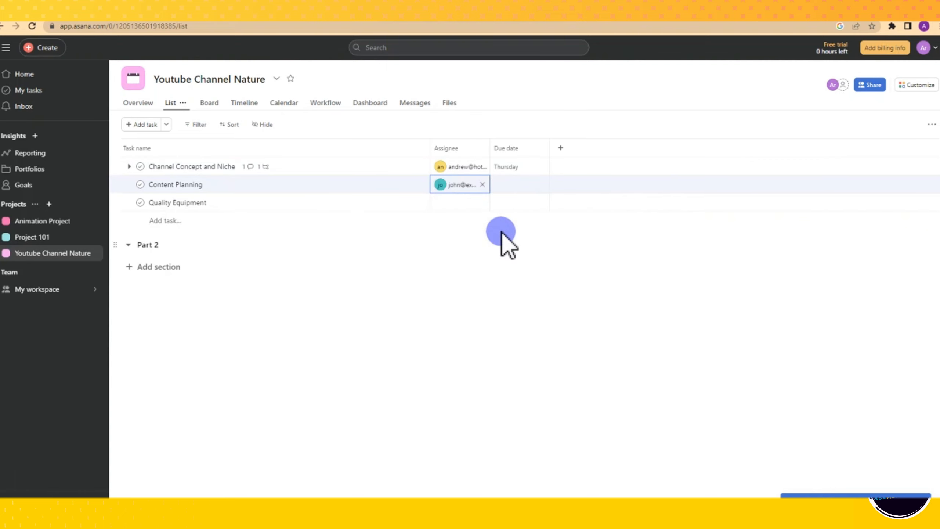
{"action": "left_click", "coordinate": [507, 184]}
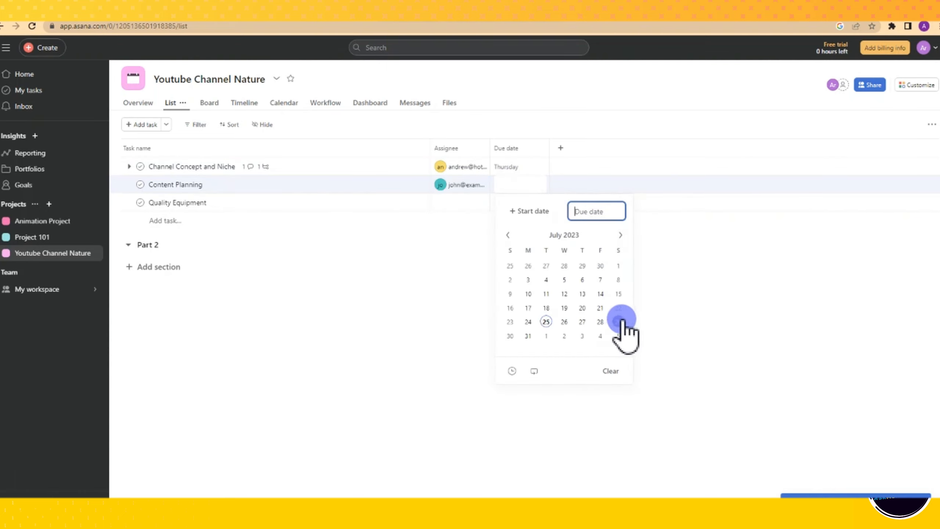
{"action": "left_click", "coordinate": [528, 335]}
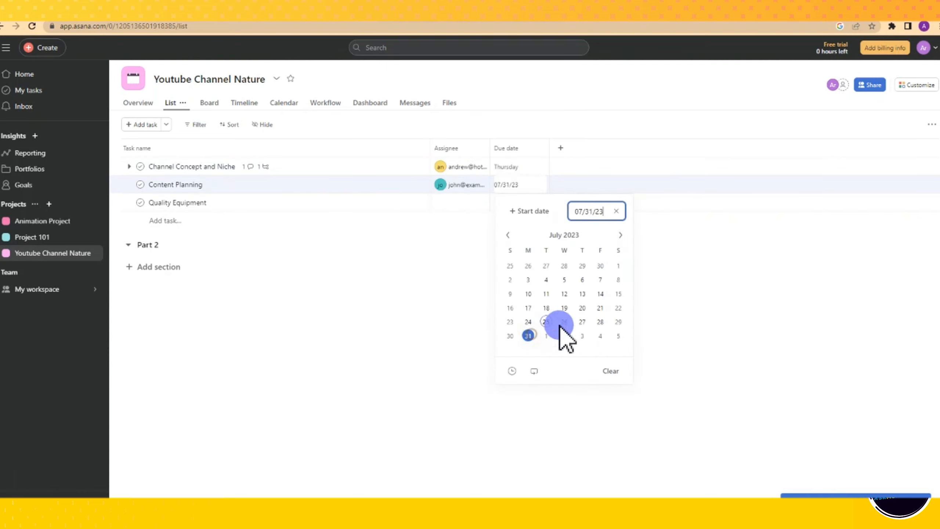
{"action": "left_click", "coordinate": [586, 403]}
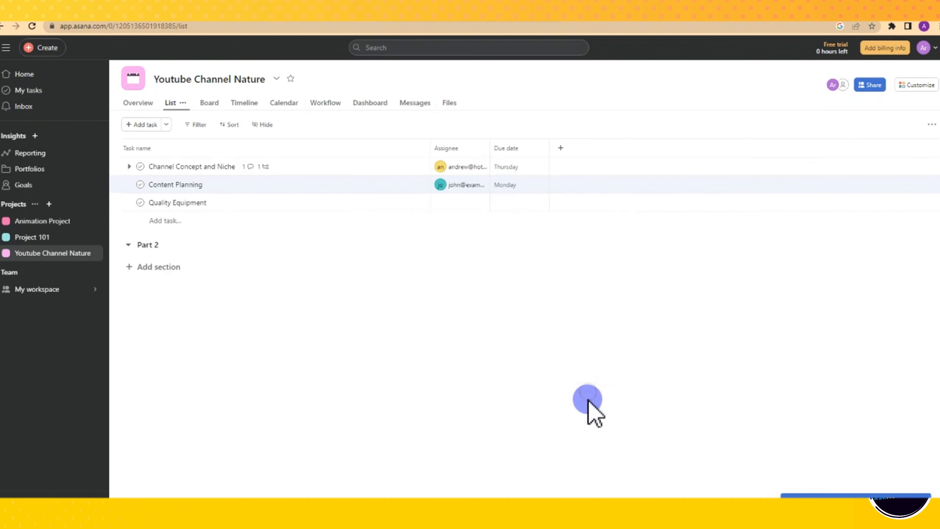
Set up a new single-select field titled "Status" with "To do" as its only option.
{"action": "left_click", "coordinate": [560, 148]}
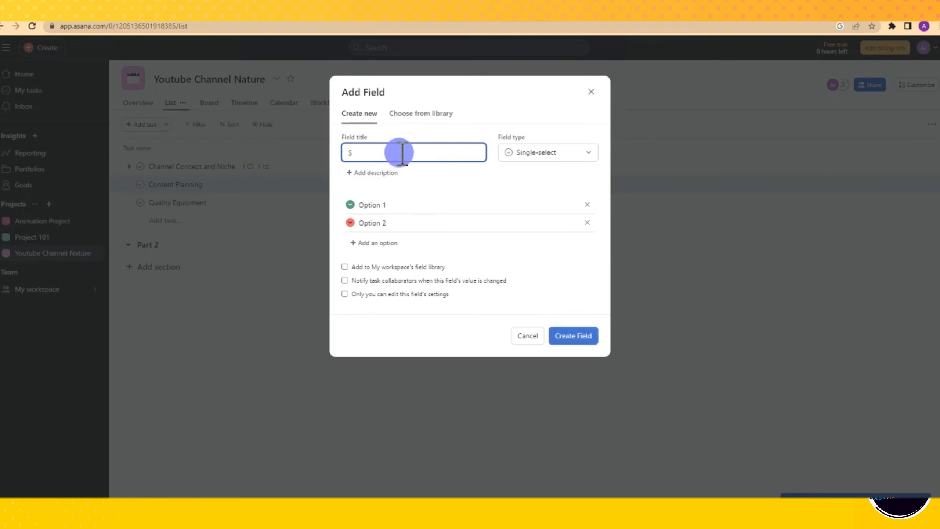
{"action": "type", "text": "Status"}
{"action": "left_click", "coordinate": [388, 204]}
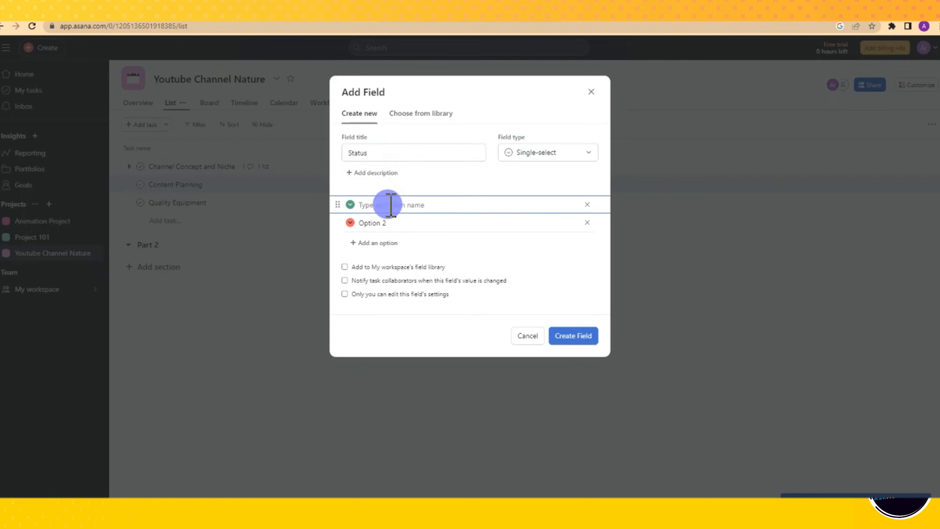
{"action": "left_click", "coordinate": [399, 221]}
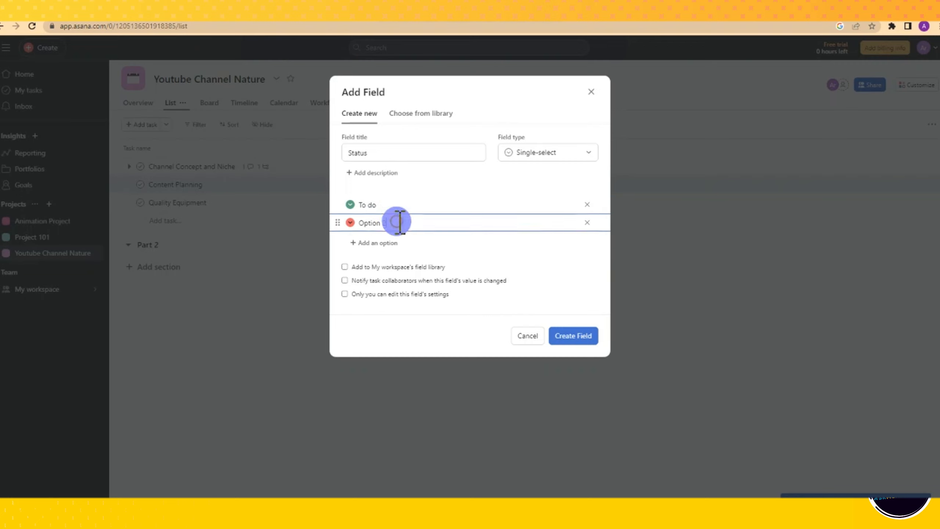
{"action": "key", "text": "BackSpace"}
{"action": "key", "text": "BackSpace"}
{"action": "key", "text": "BackSpace"}
{"action": "key", "text": "BackSpace"}
{"action": "key", "text": "BackSpace"}
{"action": "key", "text": "BackSpace"}
{"action": "key", "text": "BackSpace"}
{"action": "key", "text": "BackSpace"}
{"action": "key", "text": "BackSpace"}
{"action": "key", "text": "BackSpace"}
{"action": "key", "text": "BackSpace"}
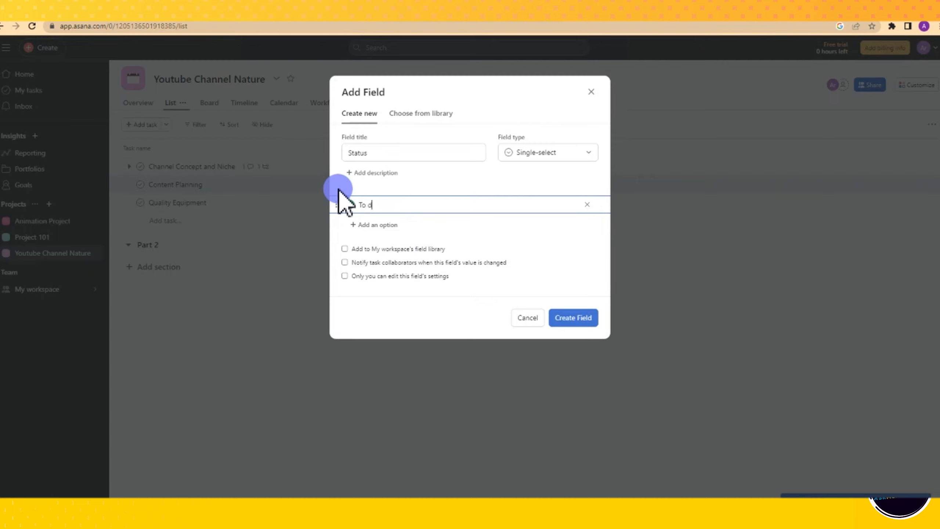
{"action": "type", "text": "o"}
Add the options "Doing" and "Done" to the Status field and create the field.
{"action": "left_click", "coordinate": [374, 224]}
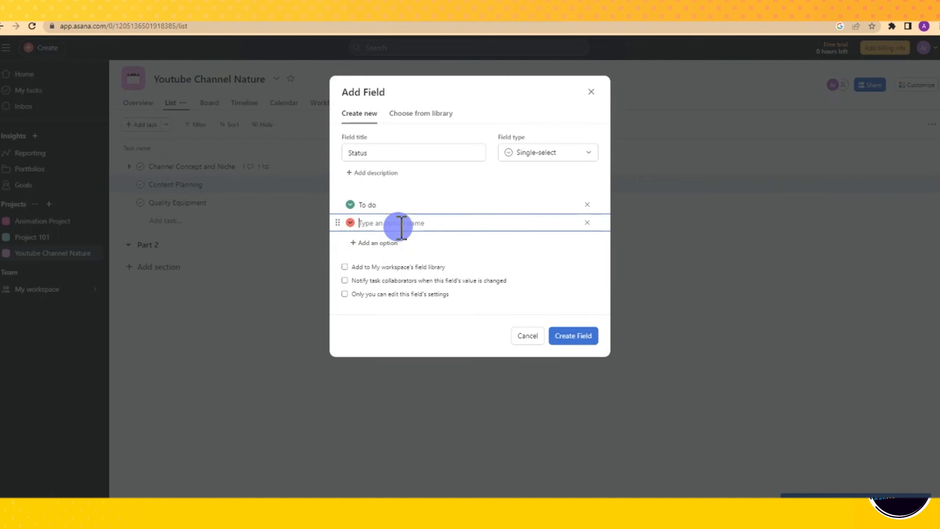
{"action": "left_click", "coordinate": [383, 242]}
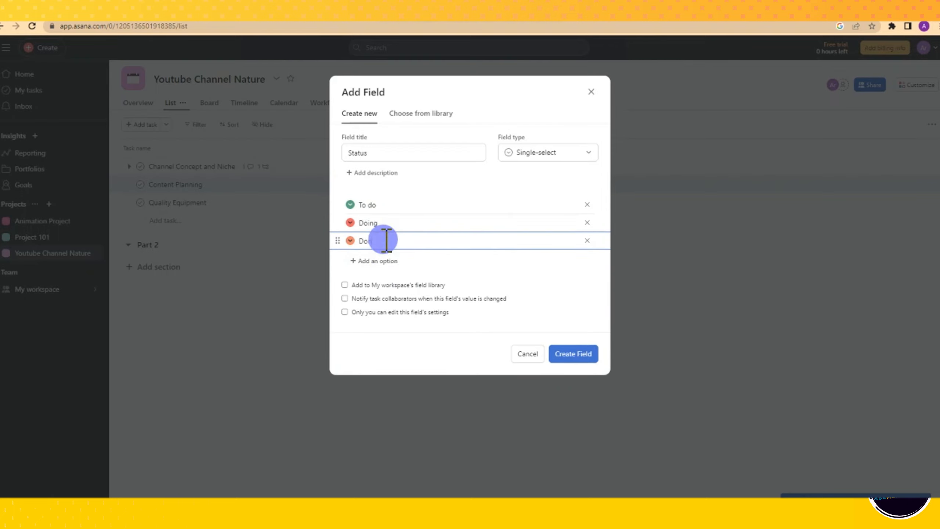
{"action": "type", "text": "Done"}
{"action": "left_click", "coordinate": [572, 353]}
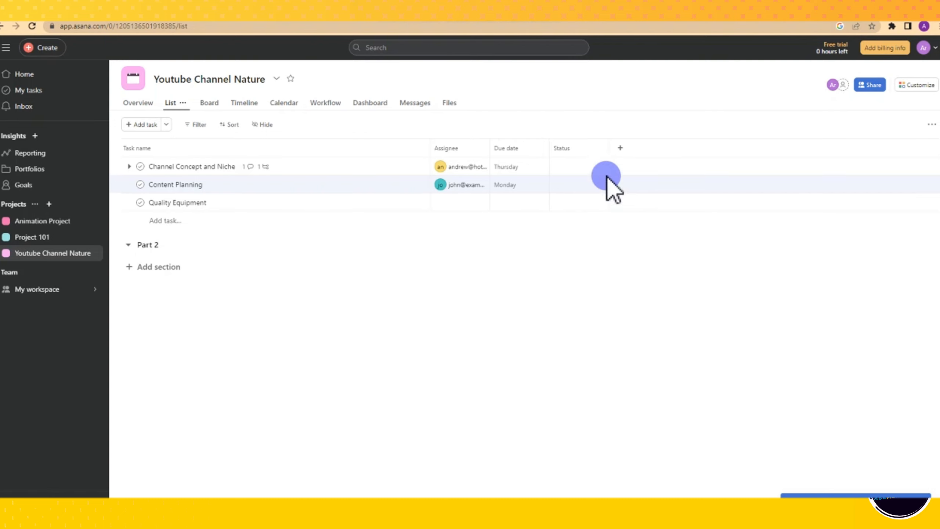
Add the preset Priority field with its High, Medium and Low options to the project.
{"action": "left_click", "coordinate": [620, 148]}
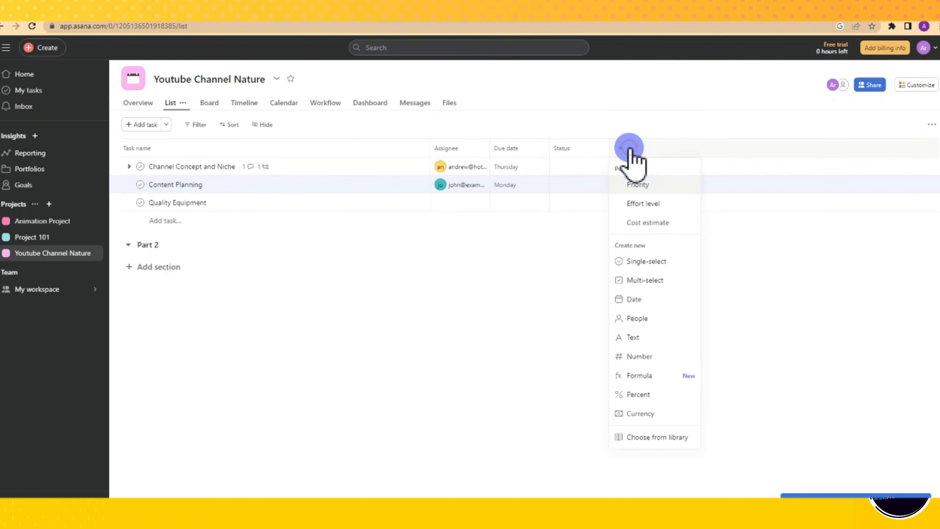
{"action": "left_click", "coordinate": [653, 187]}
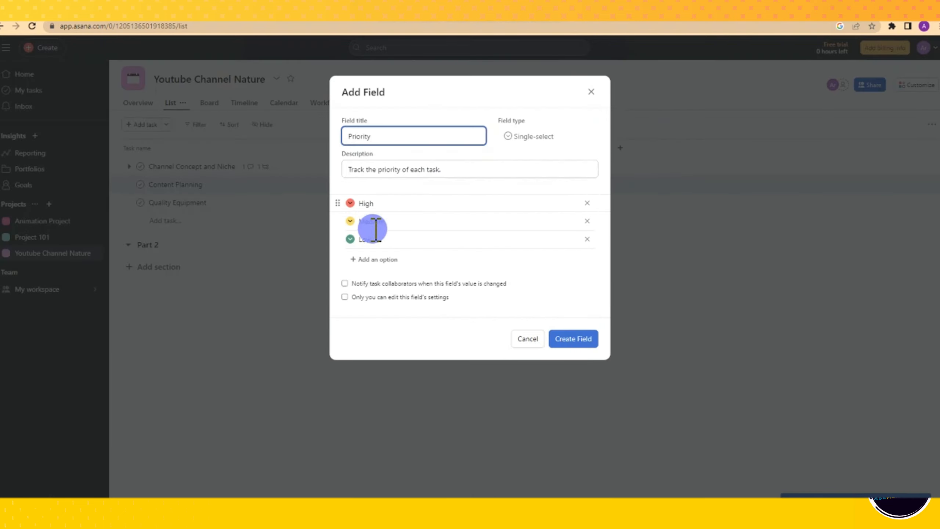
{"action": "left_click", "coordinate": [589, 341]}
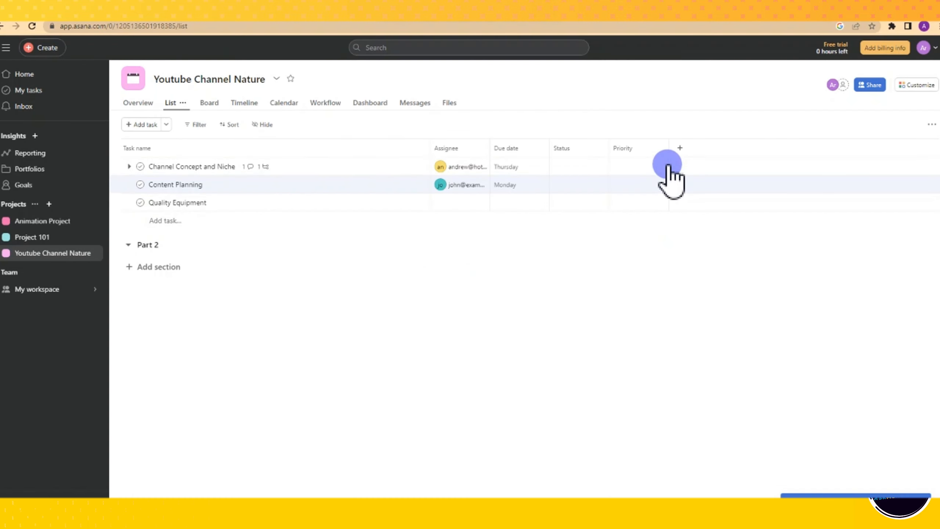
{"action": "left_click", "coordinate": [681, 149]}
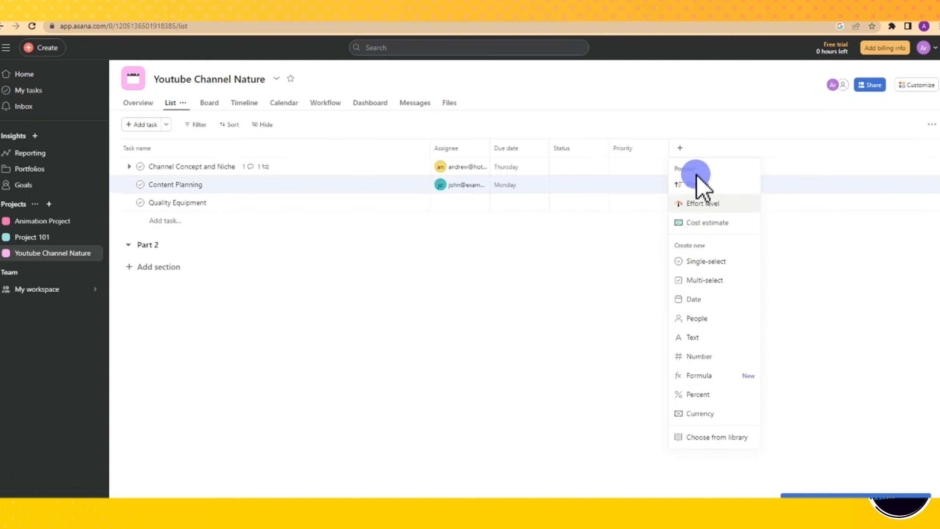
{"action": "left_click", "coordinate": [702, 356]}
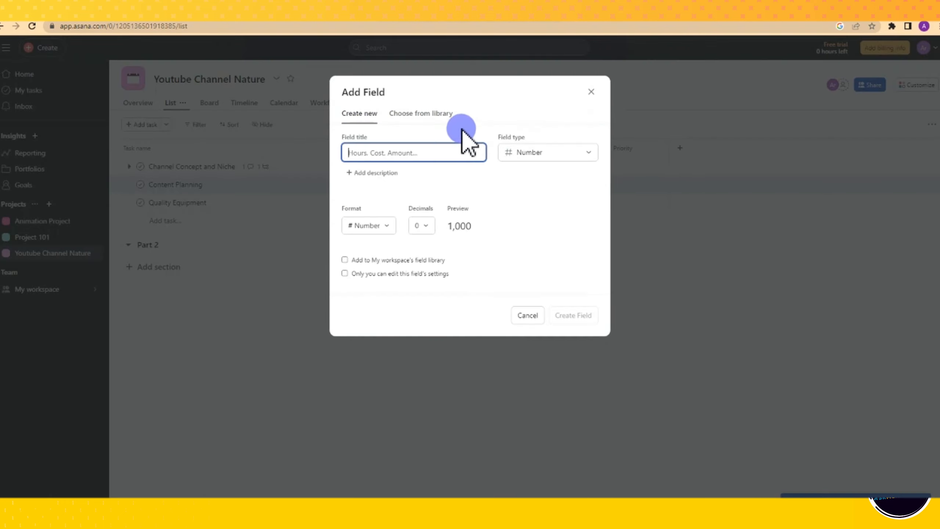
{"action": "left_click", "coordinate": [385, 226]}
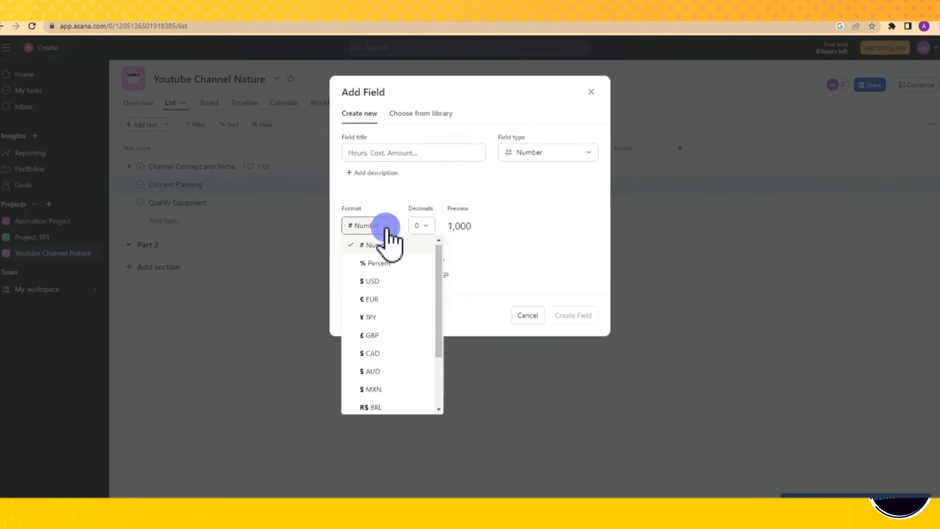
{"action": "left_click", "coordinate": [386, 227]}
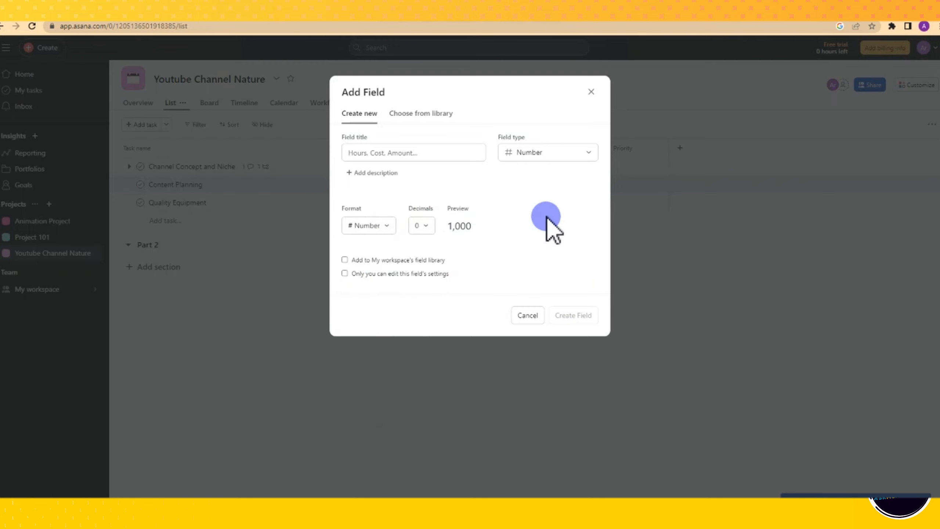
{"action": "left_click", "coordinate": [422, 225]}
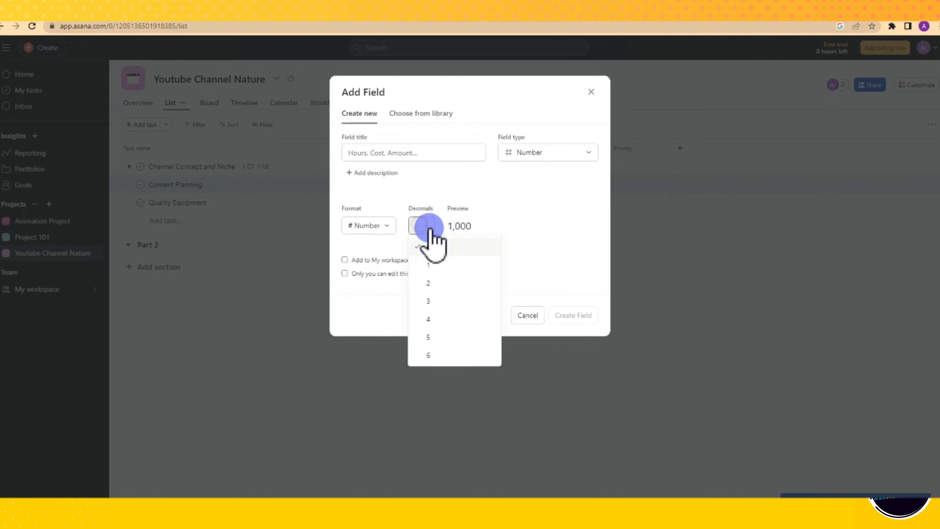
{"action": "left_click", "coordinate": [433, 268]}
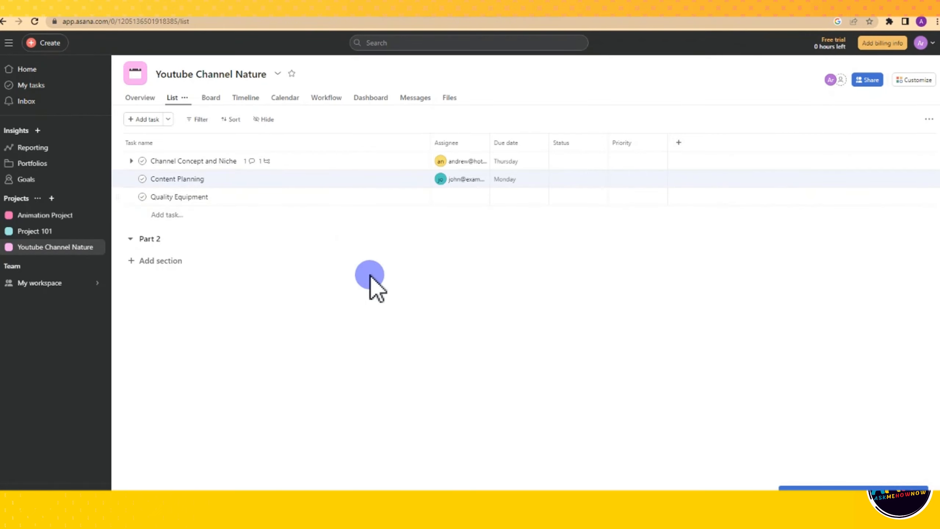
Set the Status of both Content Planning and Channel Concept and Niche to "To do".
{"action": "left_click", "coordinate": [567, 179]}
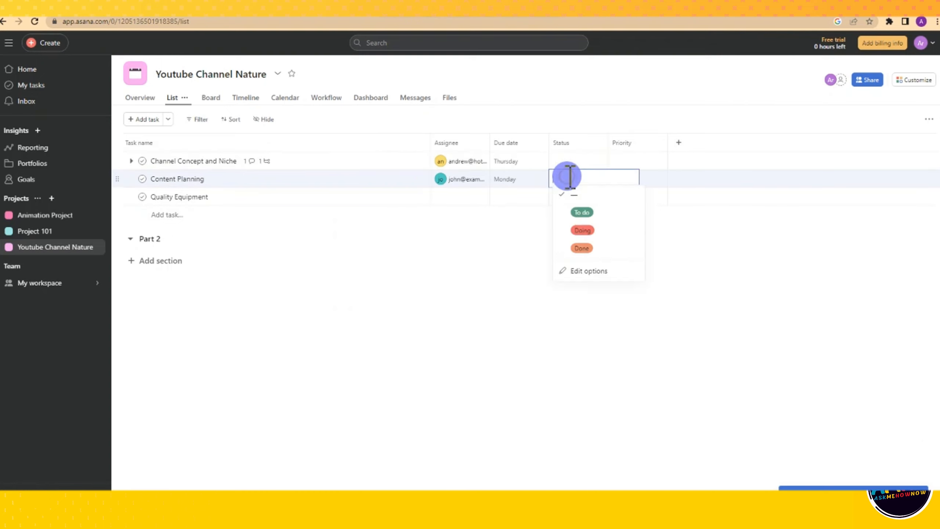
{"action": "left_click", "coordinate": [591, 218]}
{"action": "left_click", "coordinate": [580, 160]}
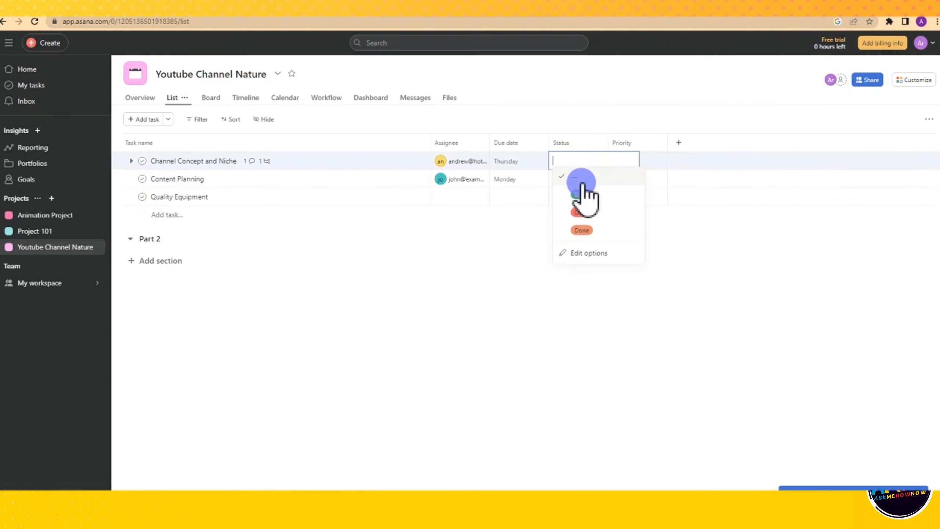
{"action": "left_click", "coordinate": [606, 188]}
Set the Priority to High for Channel Concept and Niche and to Low for Content Planning.
{"action": "left_click", "coordinate": [631, 162]}
{"action": "left_click", "coordinate": [645, 198]}
{"action": "left_click", "coordinate": [640, 177]}
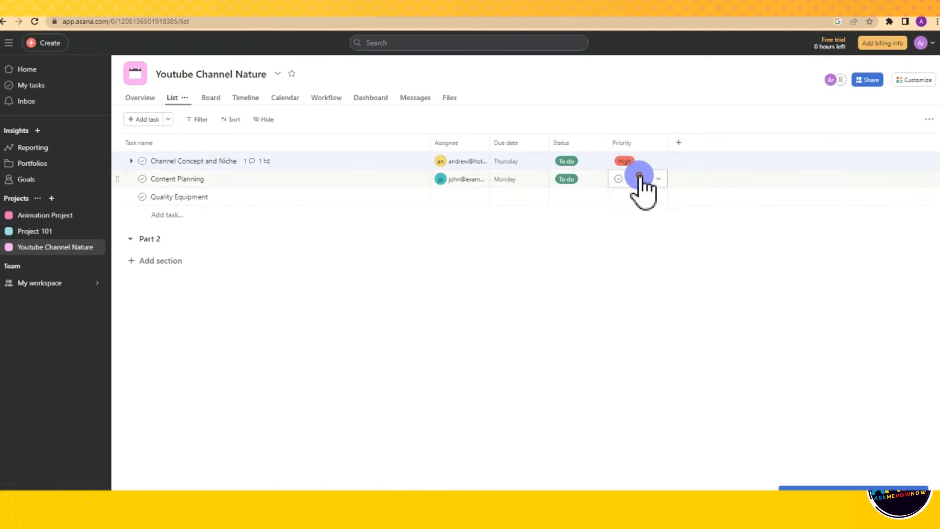
{"action": "left_click", "coordinate": [646, 250]}
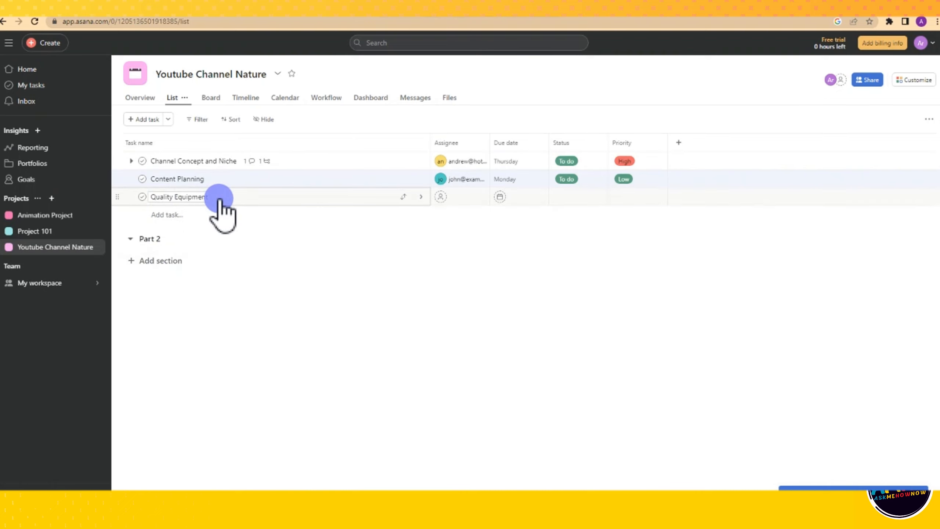
Fill in Quality Equipment with the example.com collaborator as assignee, a due date of Jul 18 and the status Done.
{"action": "left_click", "coordinate": [454, 199]}
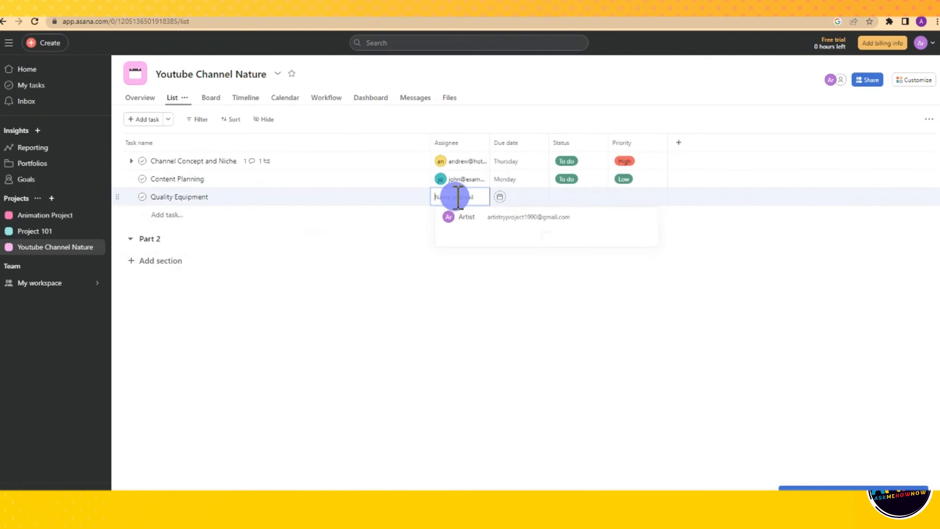
{"action": "left_click", "coordinate": [489, 237]}
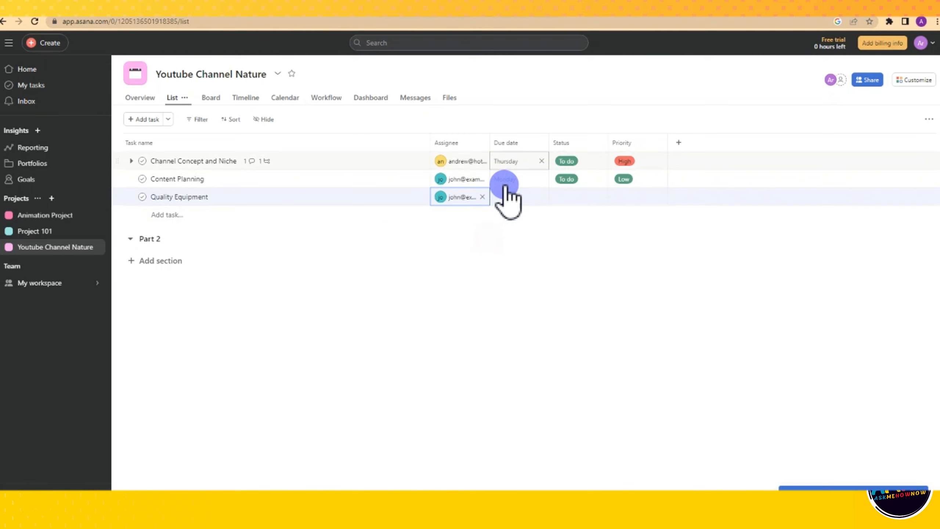
{"action": "left_click", "coordinate": [512, 201]}
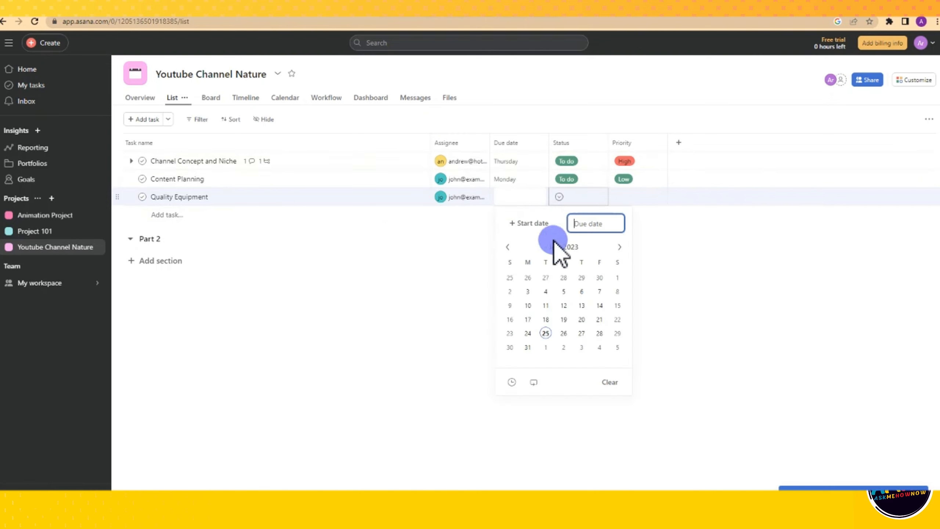
{"action": "left_click", "coordinate": [545, 319]}
{"action": "left_click", "coordinate": [564, 198]}
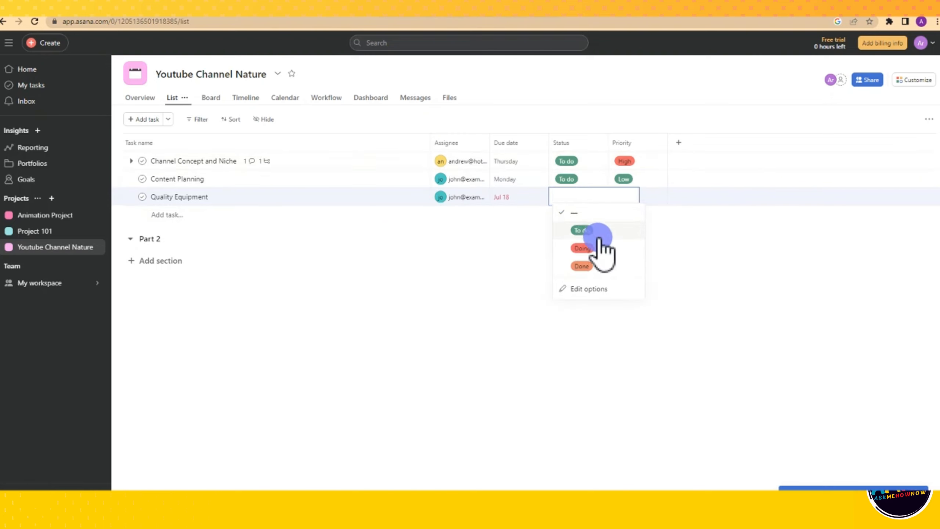
{"action": "left_click", "coordinate": [588, 264]}
Set the Priority to Low for Quality Equipment and change Content Planning's priority to Medium.
{"action": "left_click", "coordinate": [617, 197]}
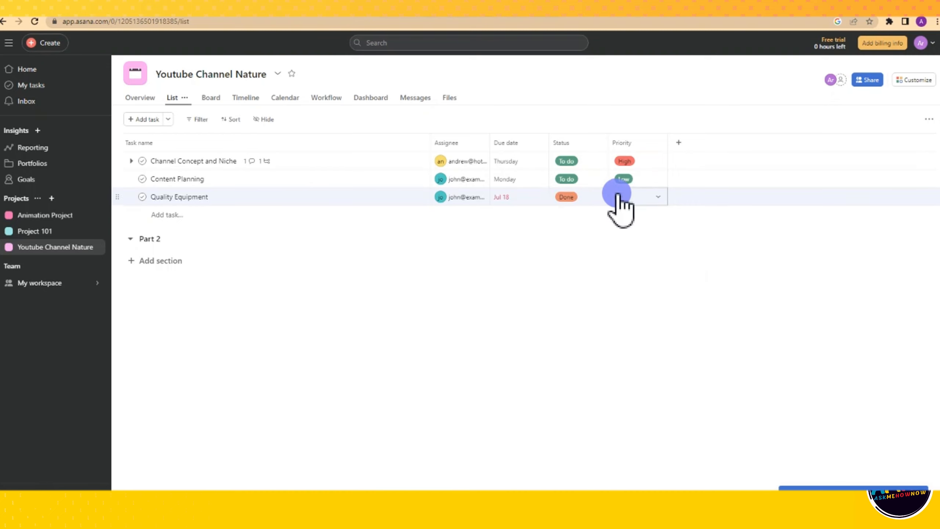
{"action": "left_click", "coordinate": [638, 266]}
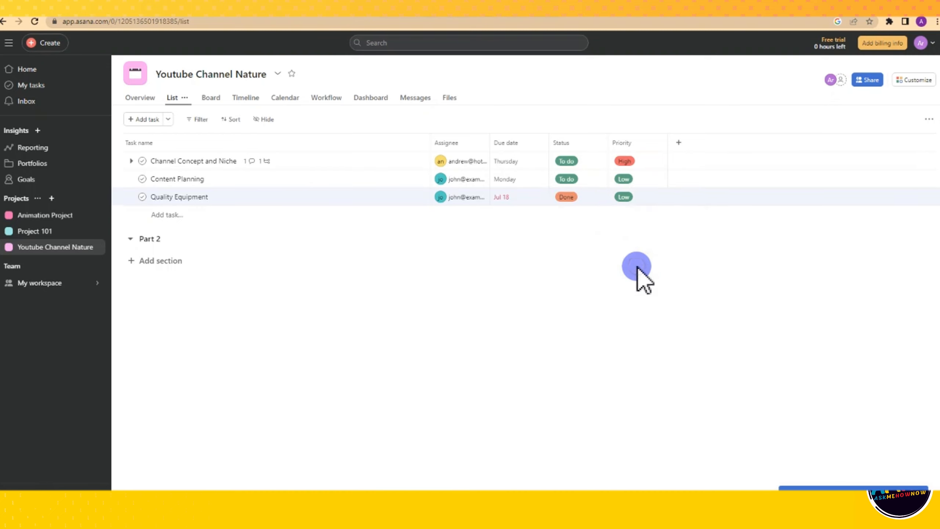
{"action": "left_click", "coordinate": [624, 181]}
{"action": "left_click", "coordinate": [653, 231]}
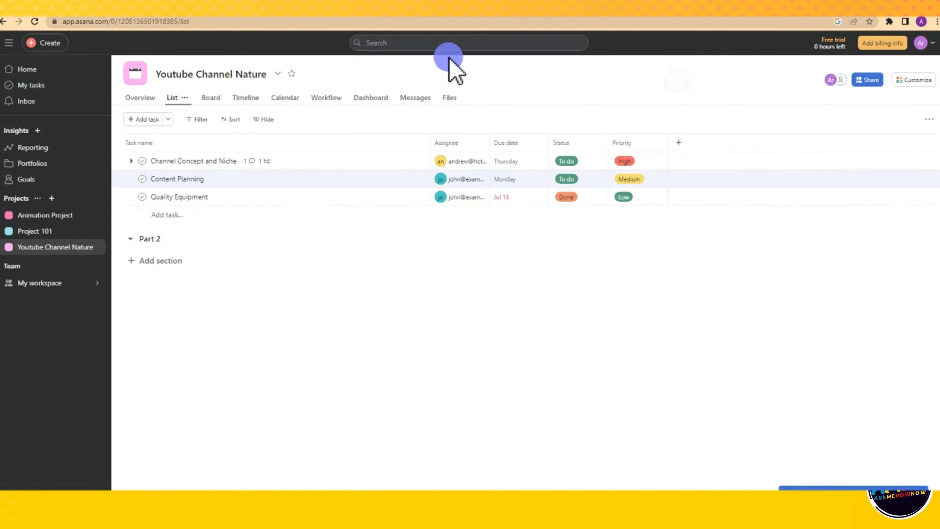
View the details of Channel Concept and Niche and Content Planning, and mark the Quality Equipment task complete.
{"action": "left_click", "coordinate": [371, 159]}
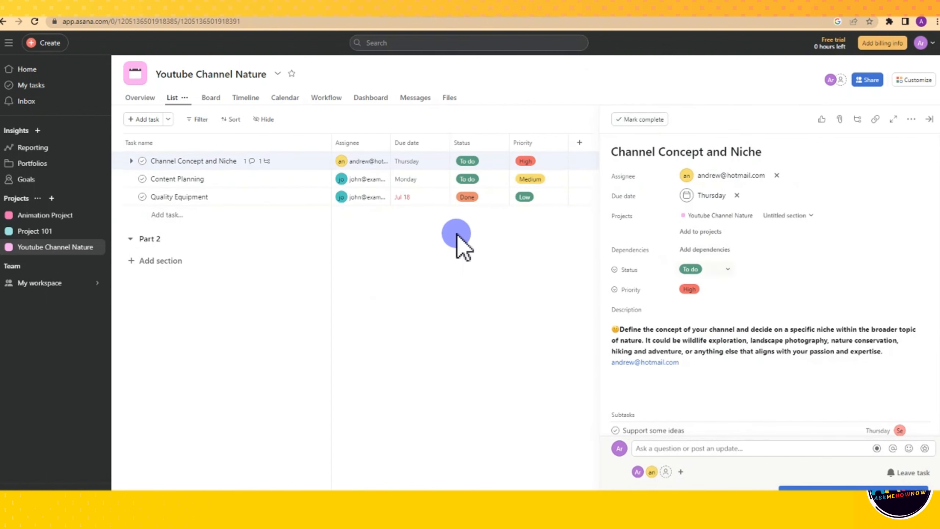
{"action": "left_click", "coordinate": [273, 178]}
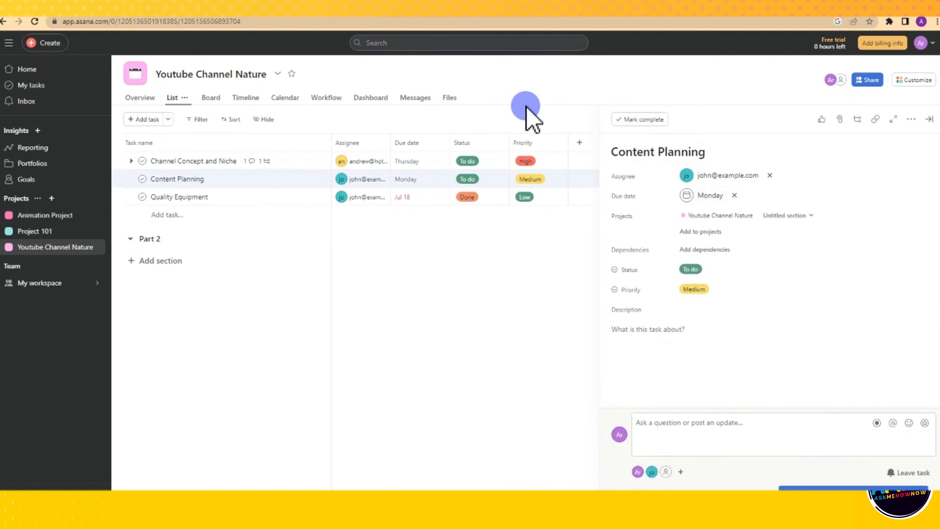
{"action": "left_click", "coordinate": [301, 199]}
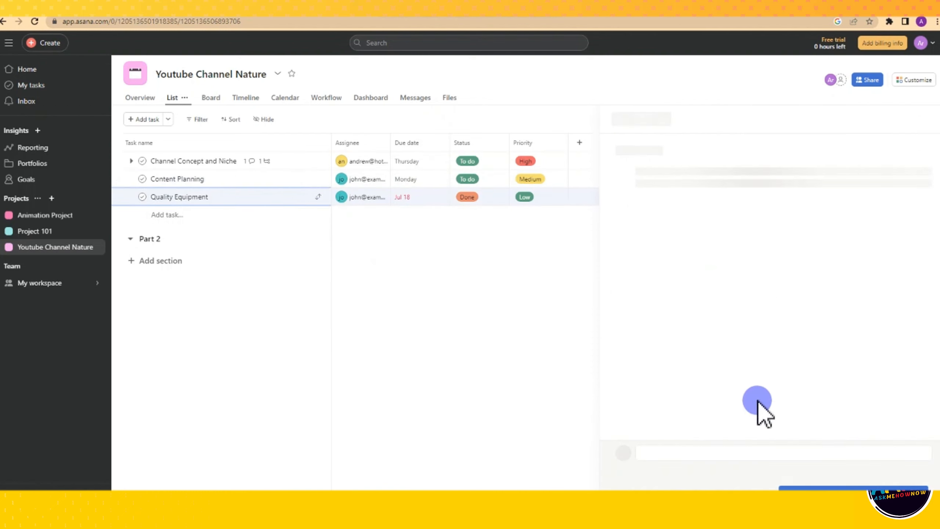
{"action": "left_click", "coordinate": [644, 119]}
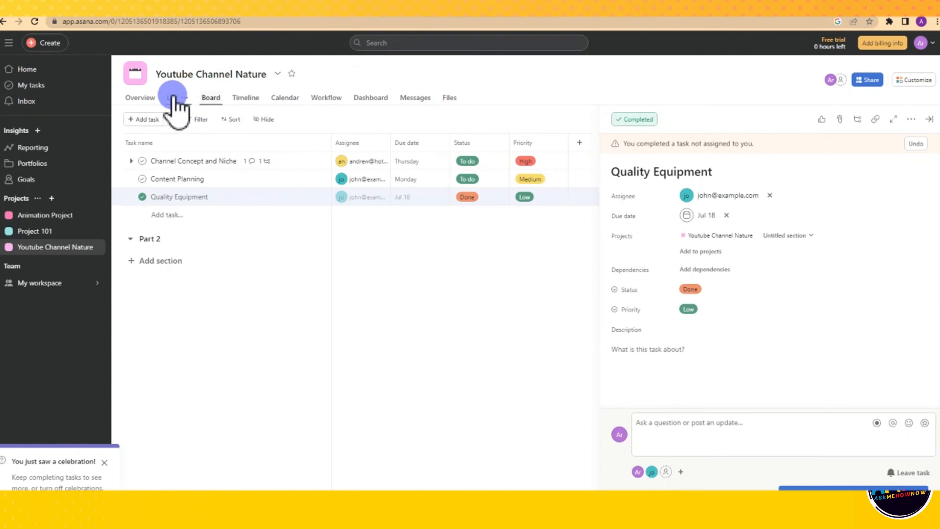
Go to the home page and check the overdue and completed tasks under Tasks I've assigned.
{"action": "left_click", "coordinate": [34, 68]}
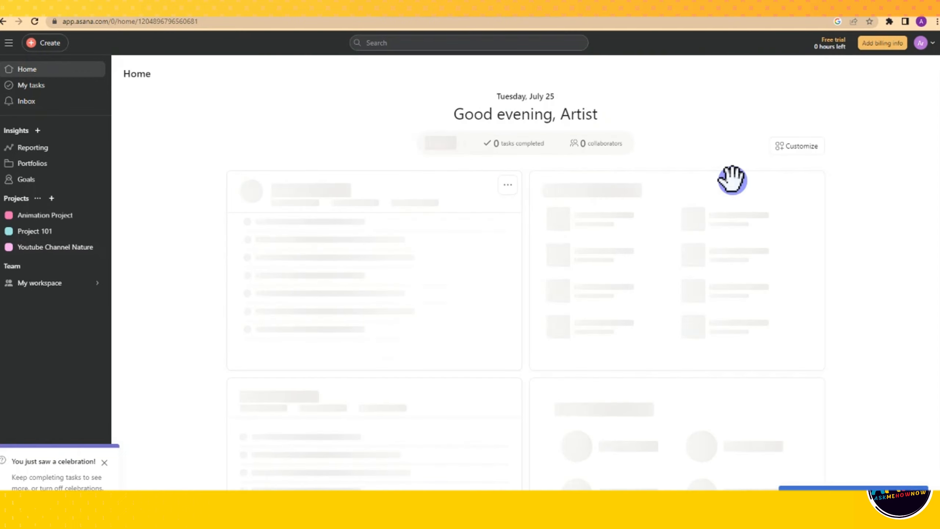
{"action": "scroll", "coordinate": [392, 295], "scroll_direction": "down", "scroll_amount": 3}
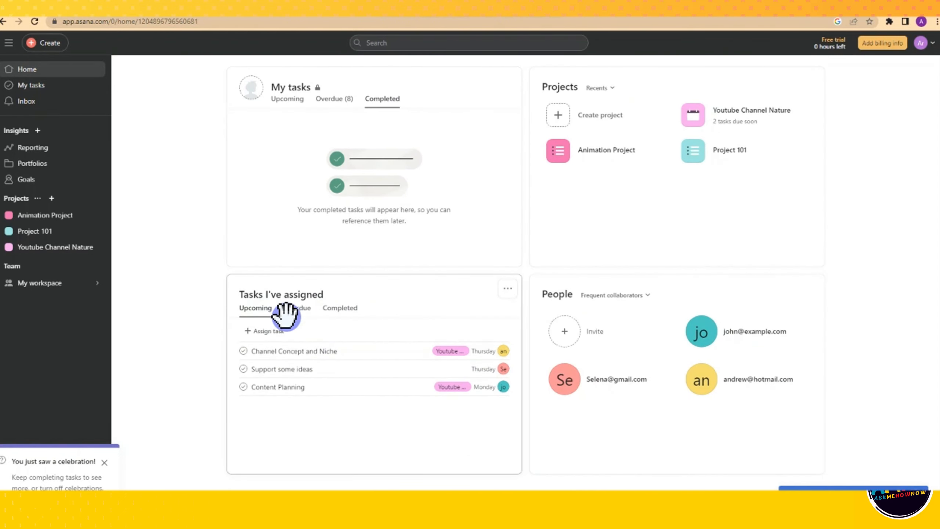
{"action": "left_click", "coordinate": [301, 310]}
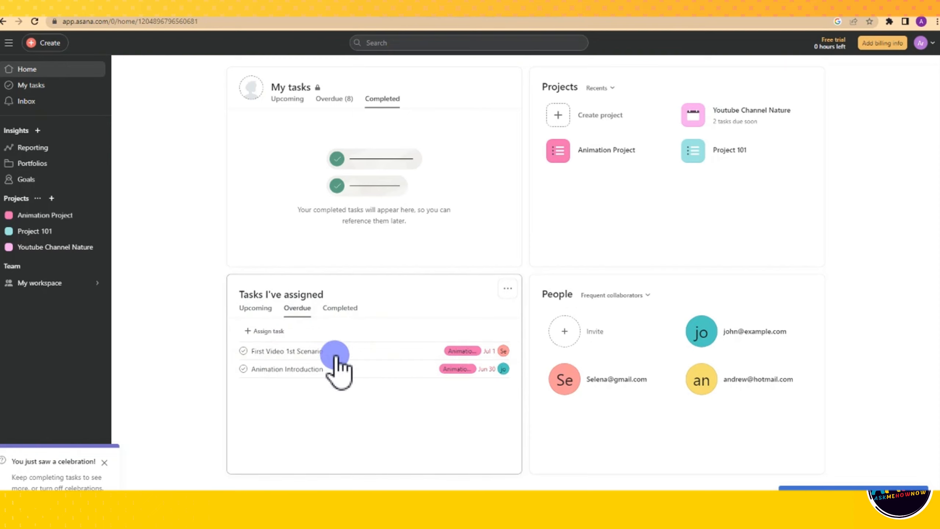
{"action": "left_click", "coordinate": [347, 308]}
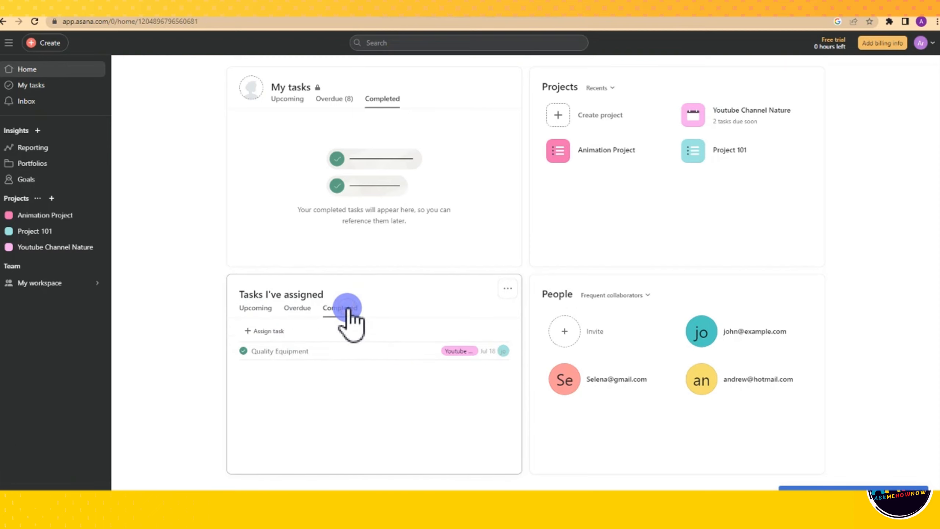